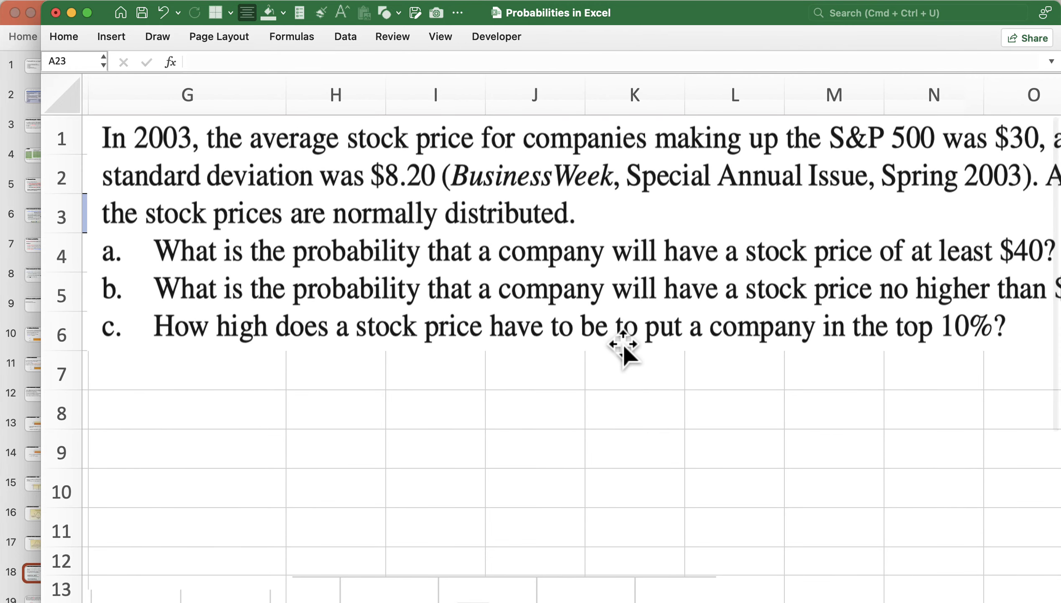
Step: Read the stock-price problem and question a alongside the table's mean, standard deviation and x ≥ 40 rows
scroll(623, 343, right, 3)
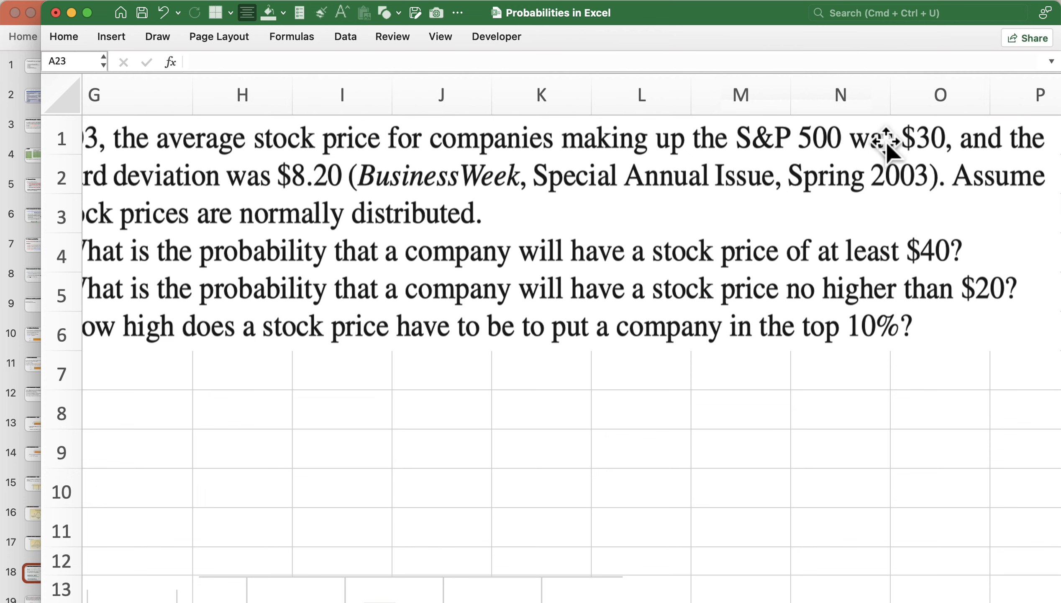
scroll(885, 148, left, 5)
scroll(884, 147, left, 6)
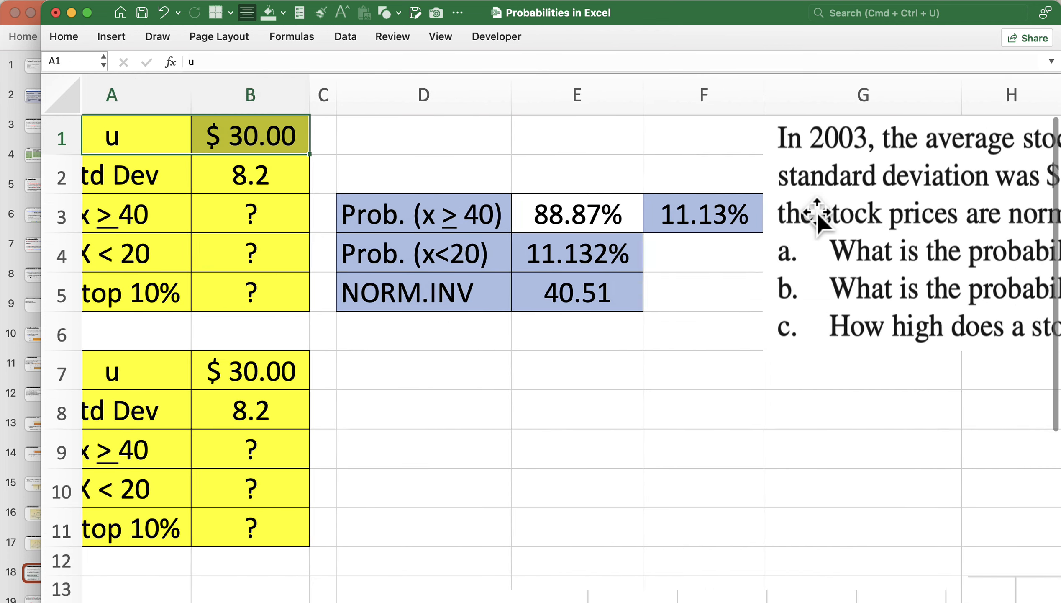
scroll(819, 213, right, 2)
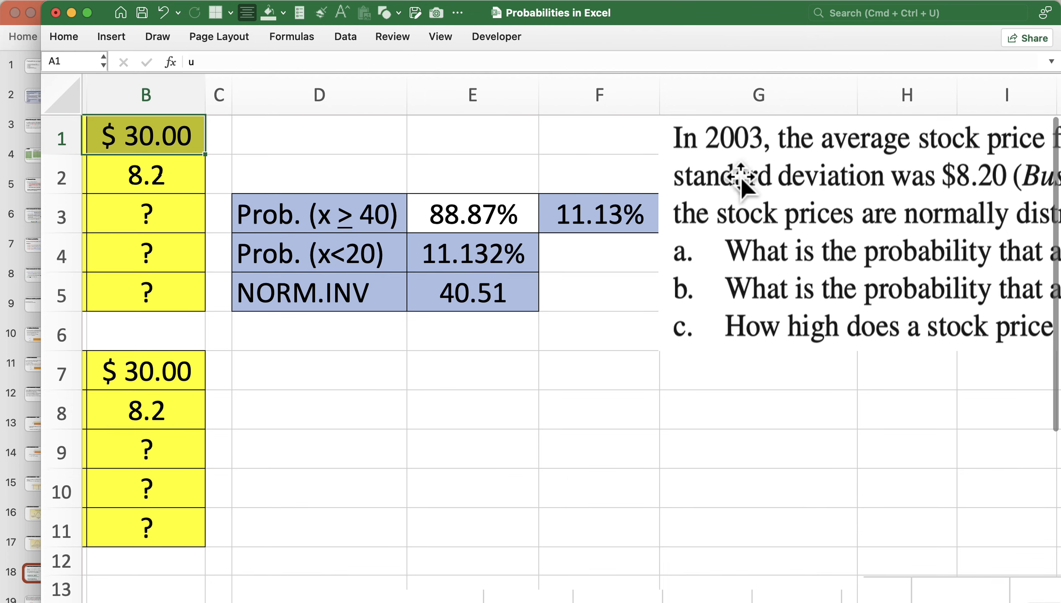
scroll(604, 216, left, 3)
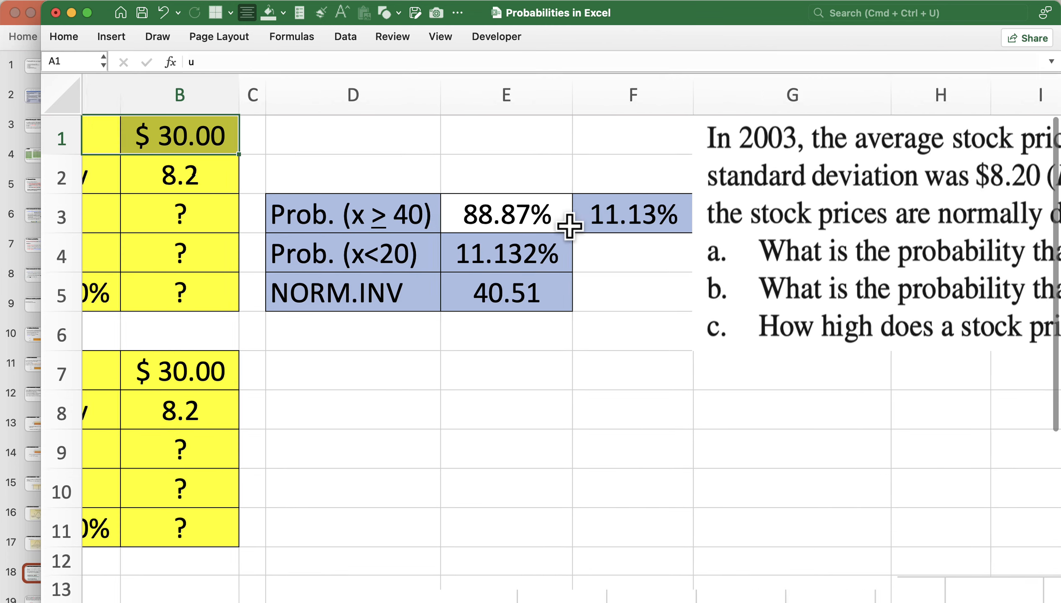
drag(188, 163, 307, 169)
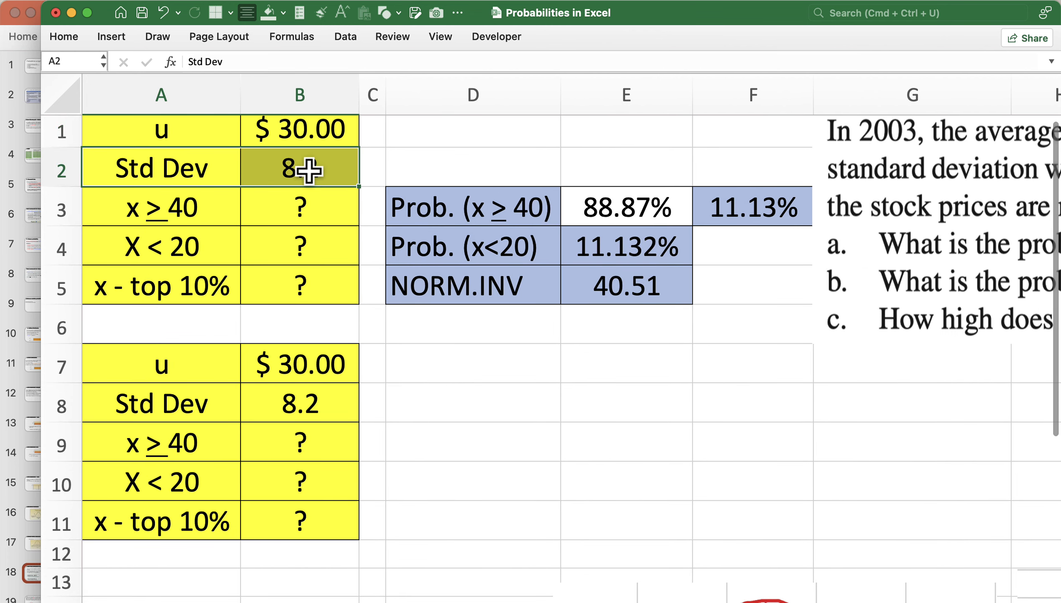
scroll(752, 312, right, 8)
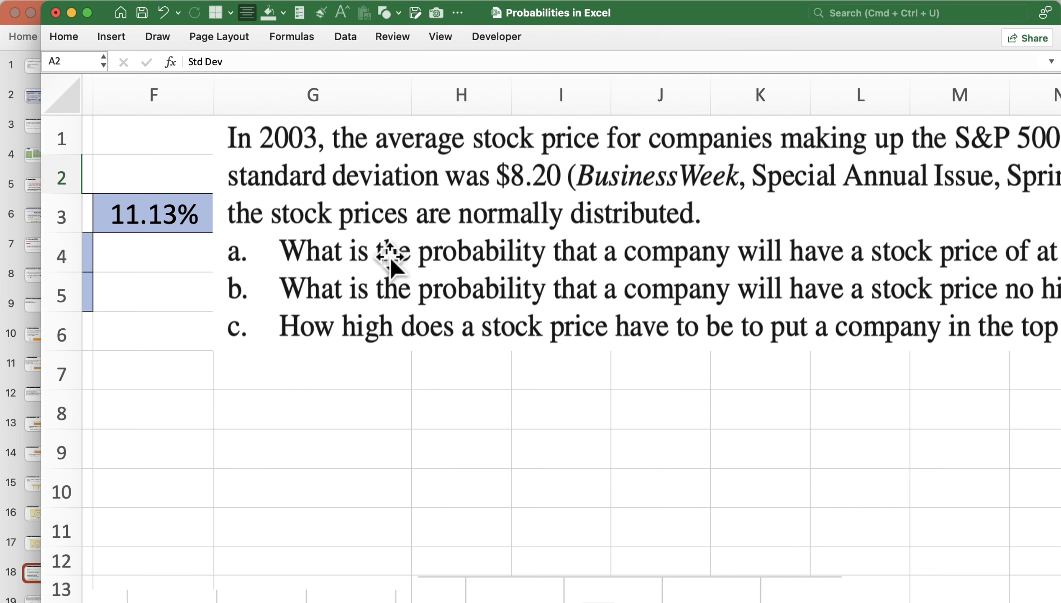
scroll(604, 268, right, 5)
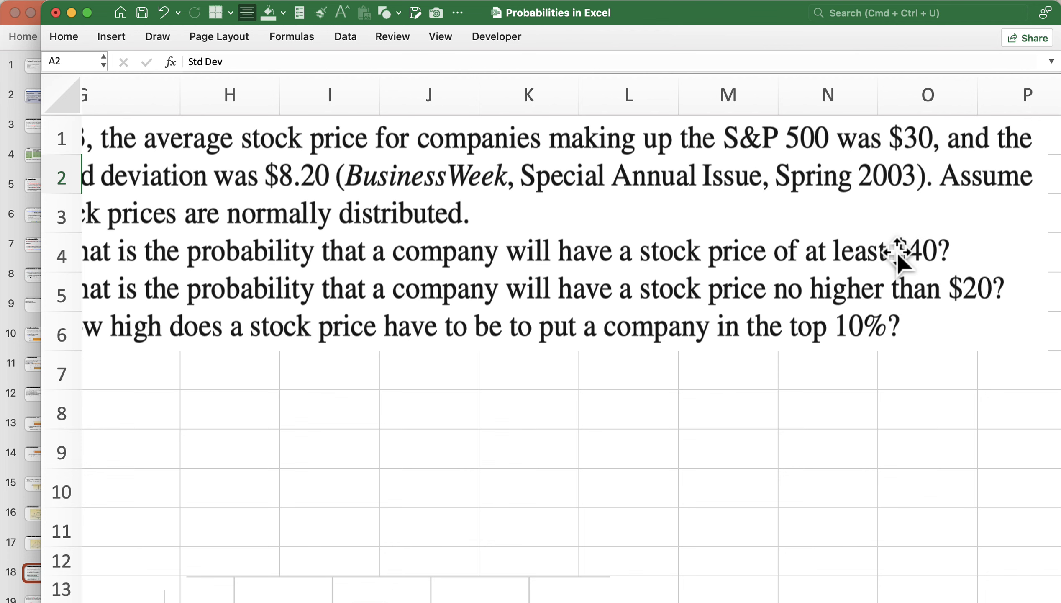
scroll(897, 251, left, 15)
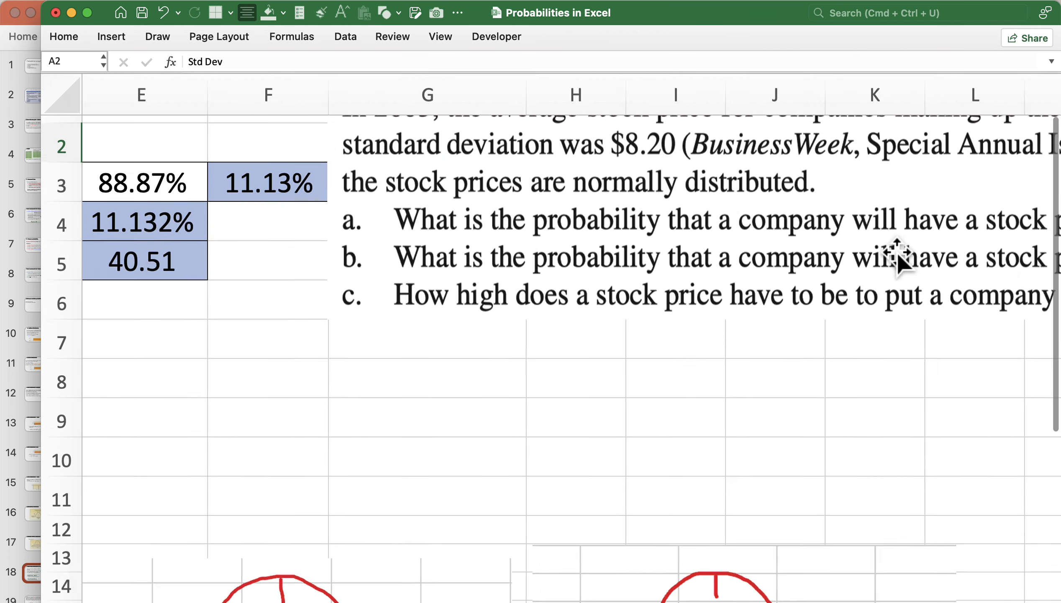
scroll(897, 251, left, 3)
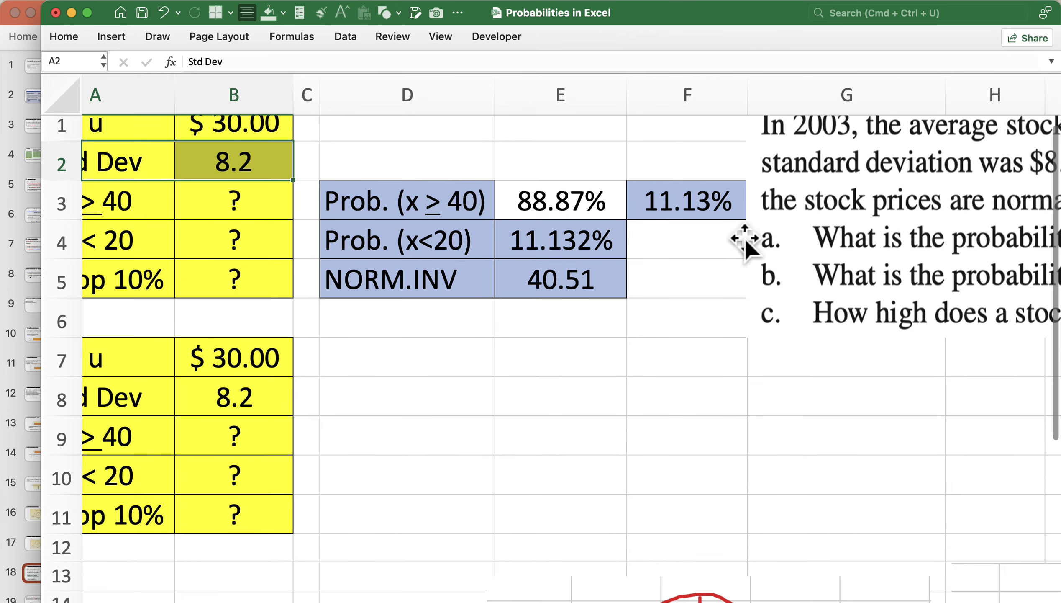
click(184, 205)
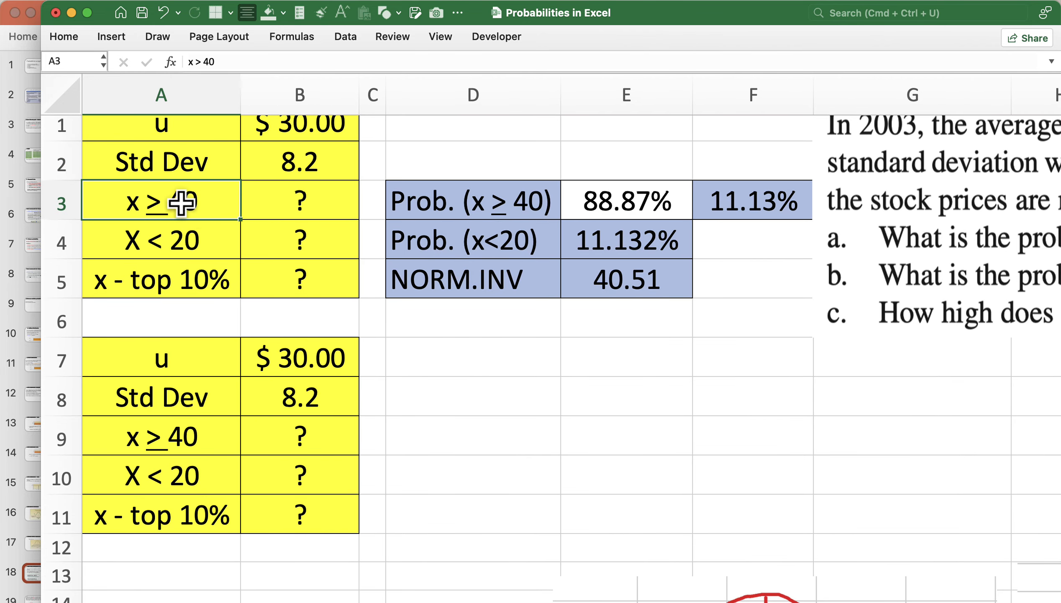
drag(182, 201, 267, 205)
scroll(266, 204, up, 1)
Step: Enter =NORM.DIST(40, 30, 8.2, TRUE) in cell D8 to calculate the cumulative probability up to a price of 40
click(476, 399)
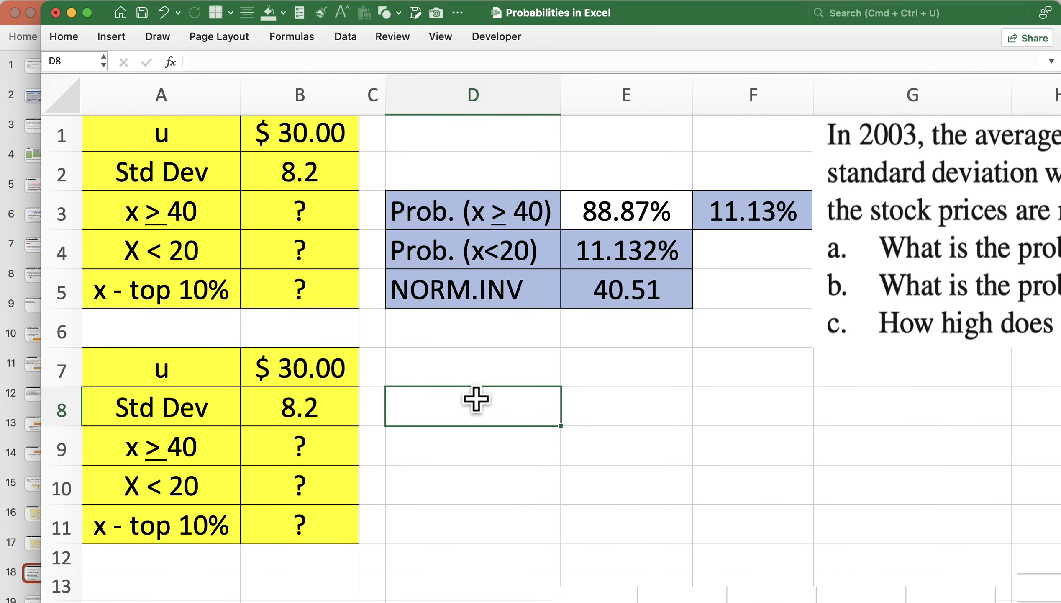
text(=NORM.DIS)
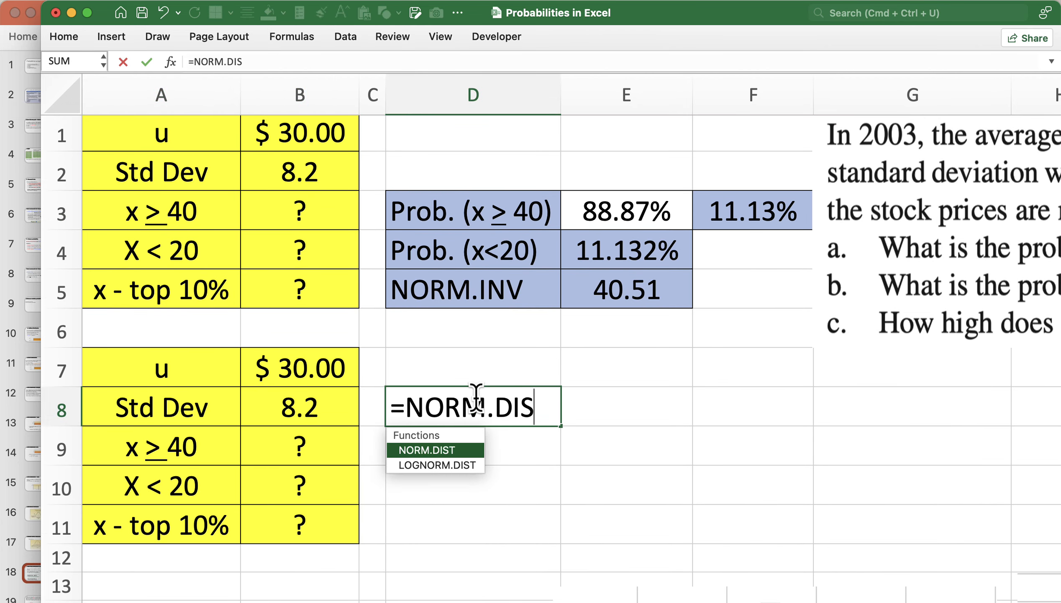
text(T)
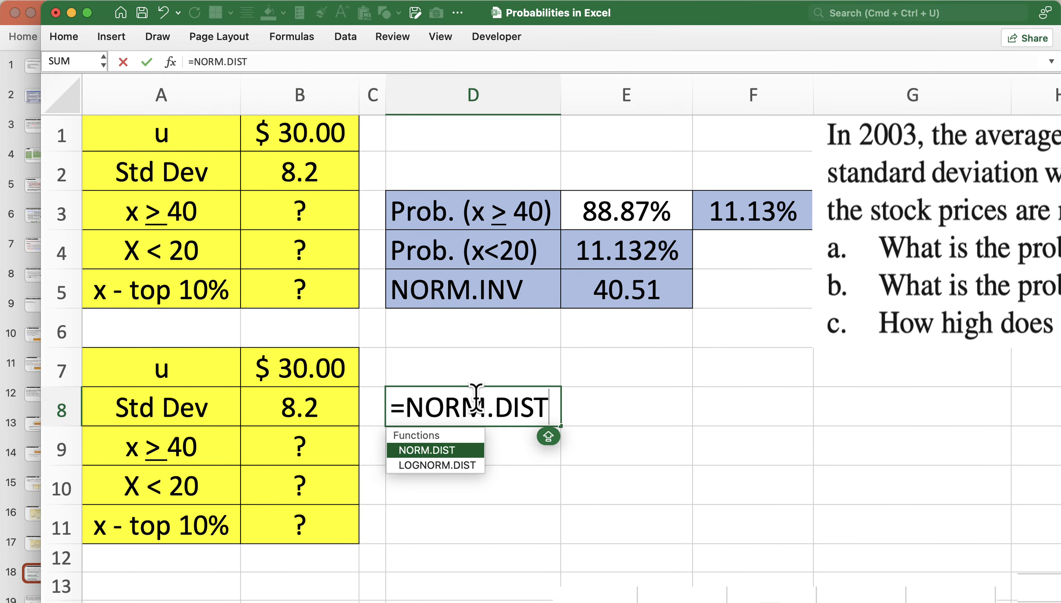
text(()
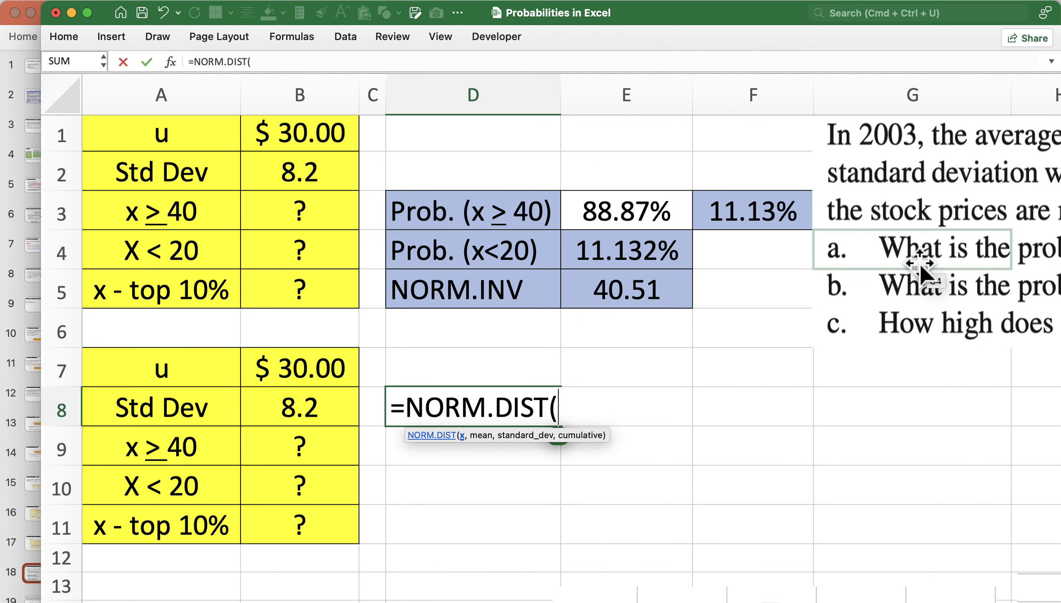
text(4)
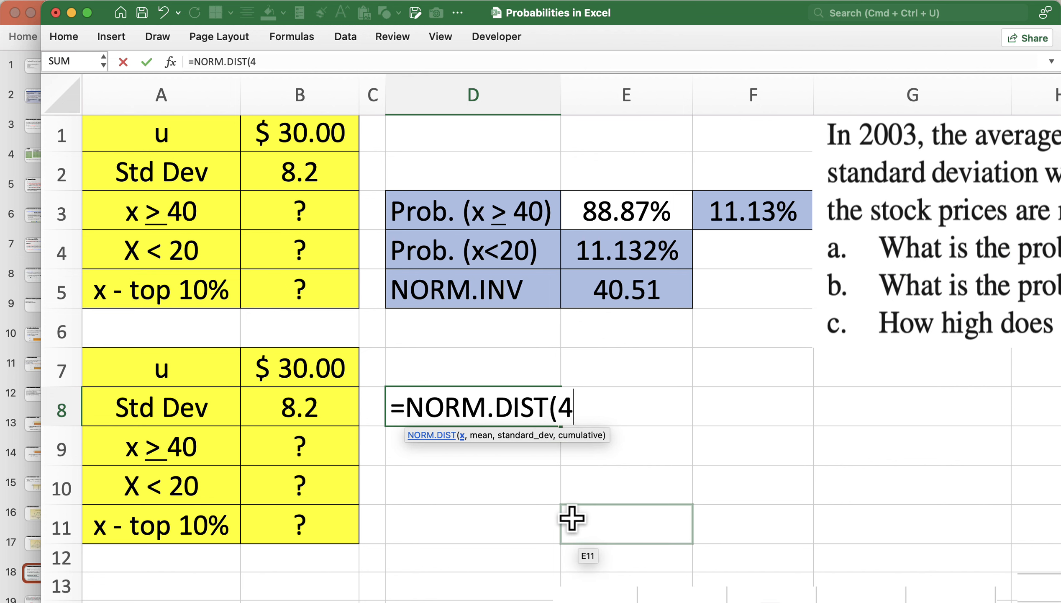
text(0, )
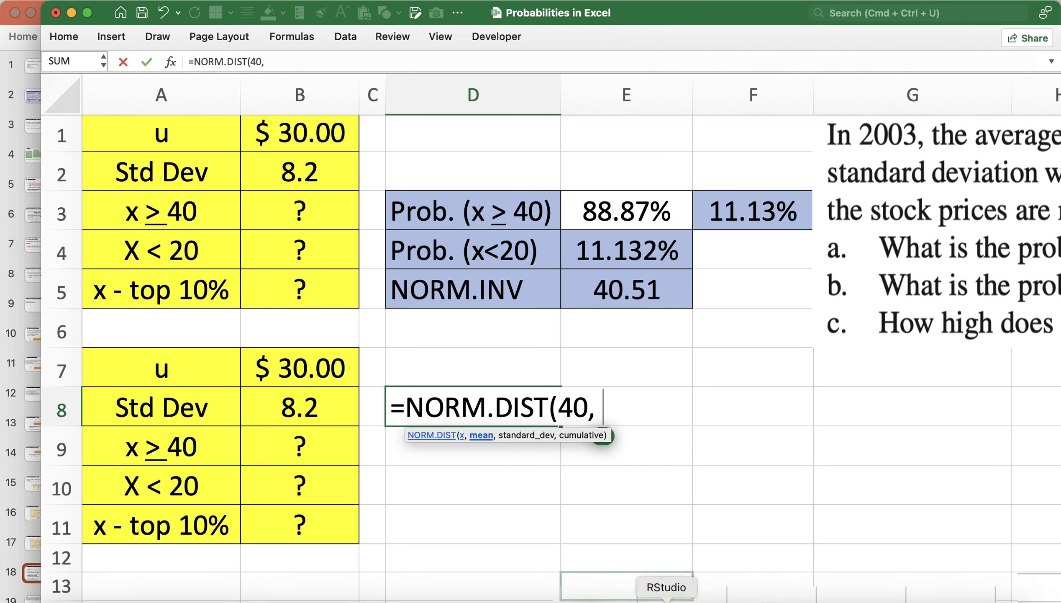
text(30, 3)
text(8.2, F)
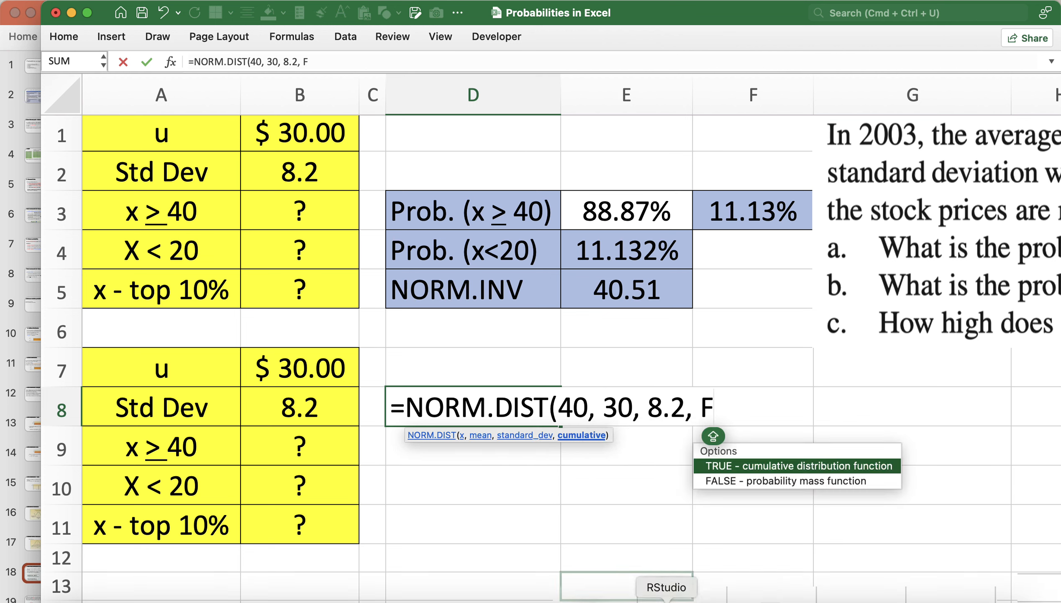
key(BackSpace)
text(TRUE)
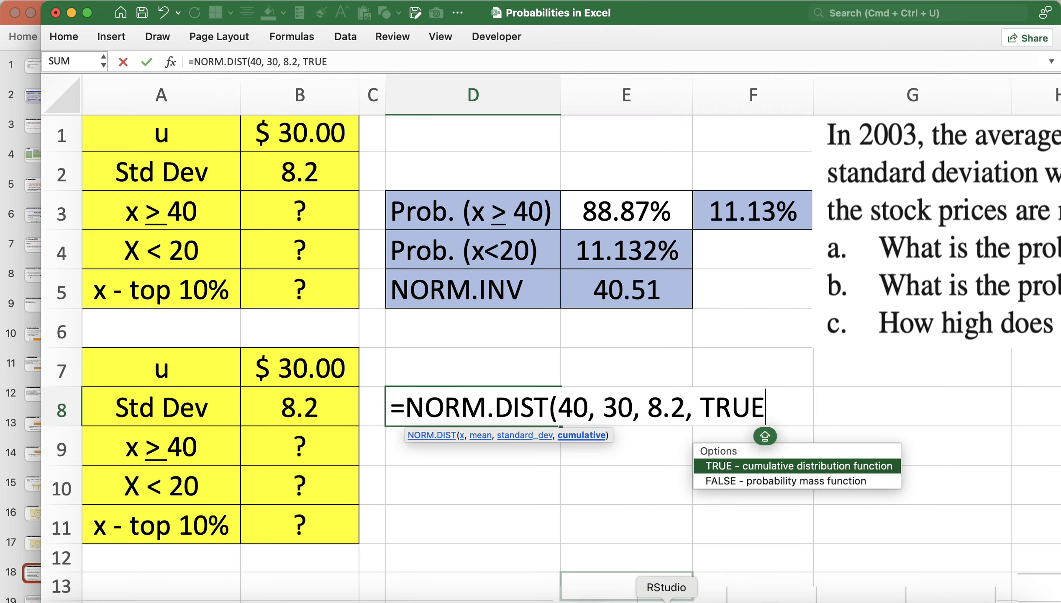
key(Return)
Step: Calculate the probability of a stock price of at least 40 in cell E8 with the formula =1-D8
scroll(526, 448, down, 10)
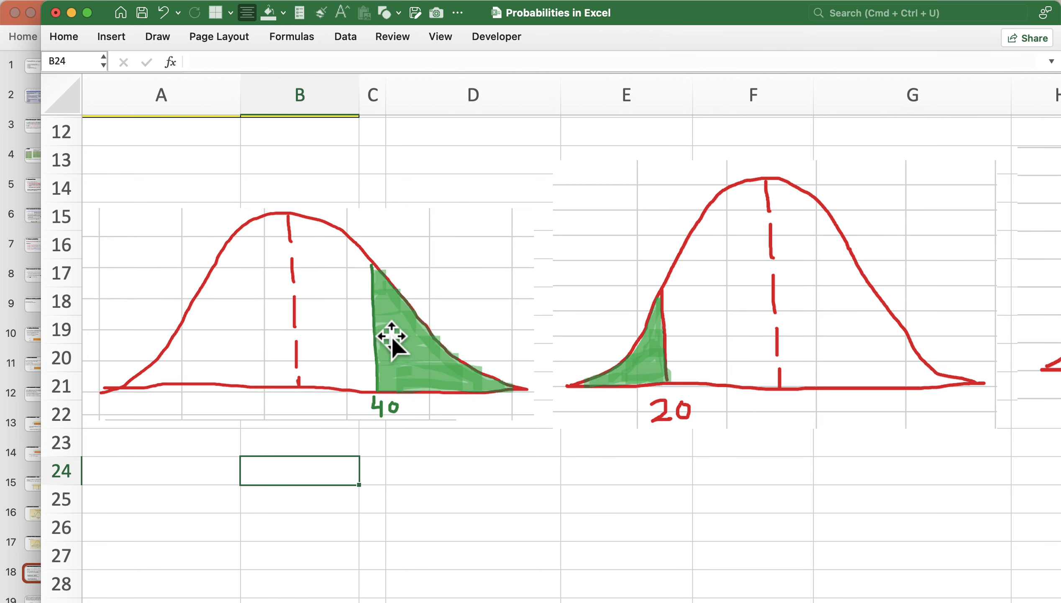
click(426, 447)
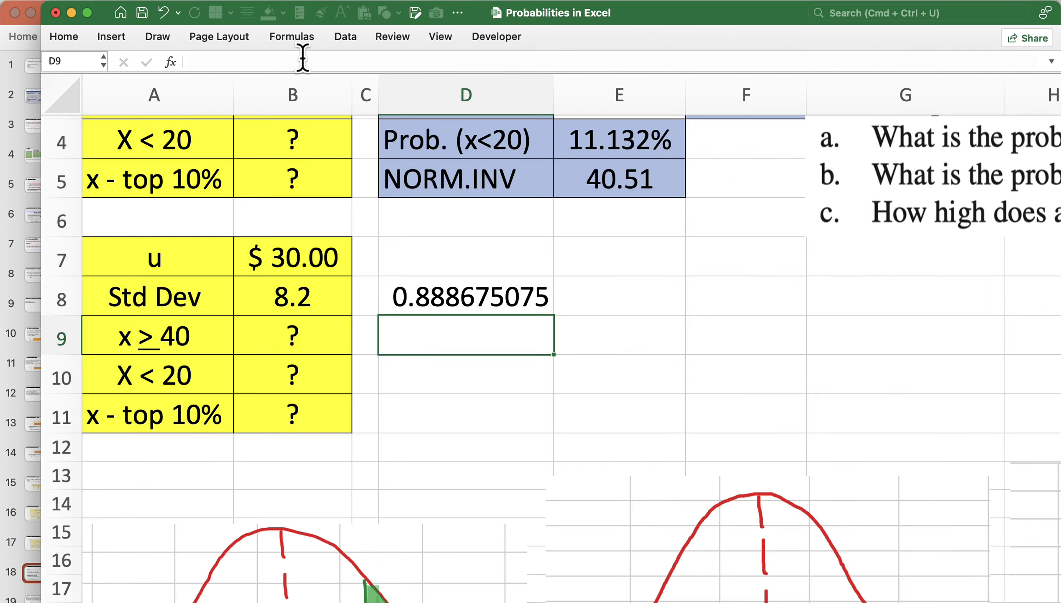
click(468, 302)
scroll(469, 249, down, 4)
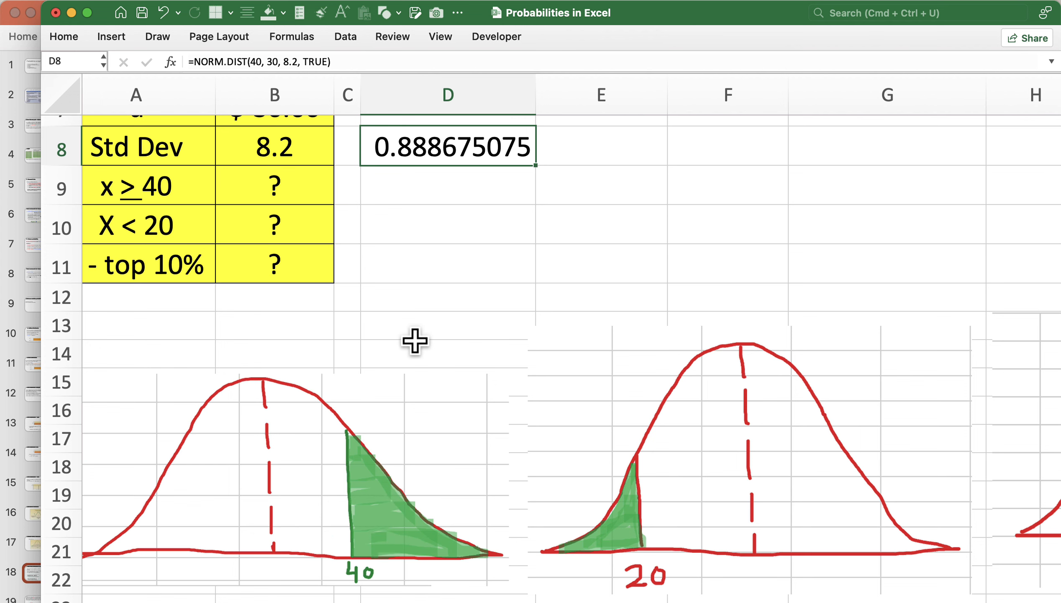
scroll(484, 287, up, 3)
click(561, 233)
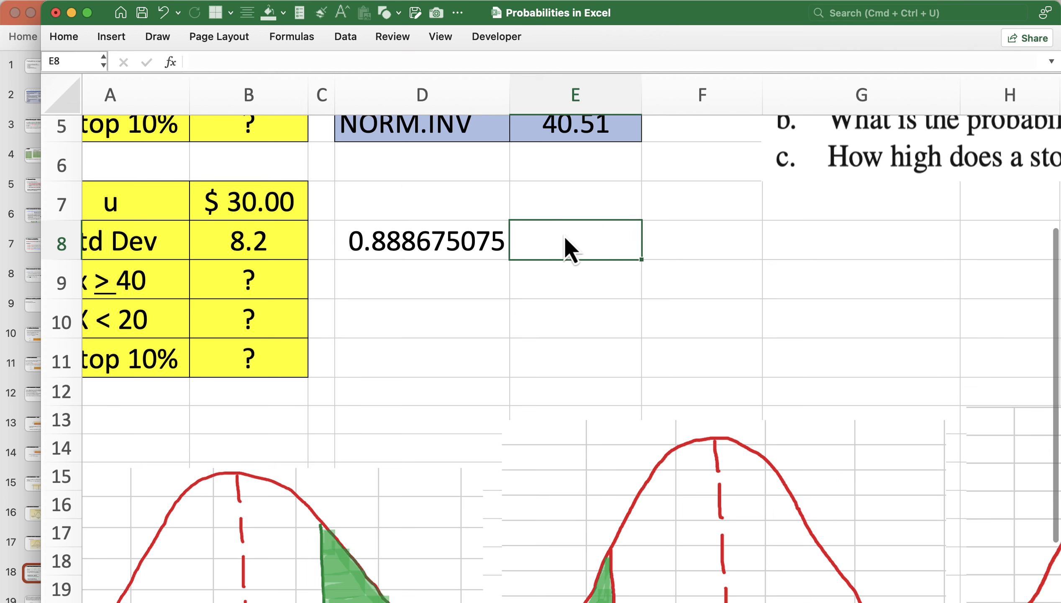
text(=1-)
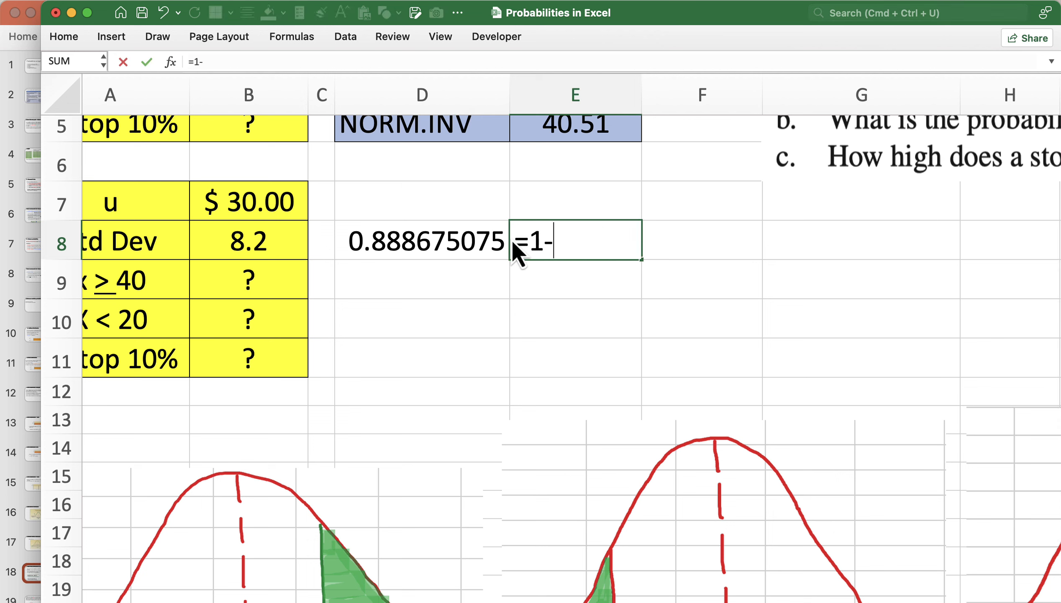
click(452, 240)
key(Return)
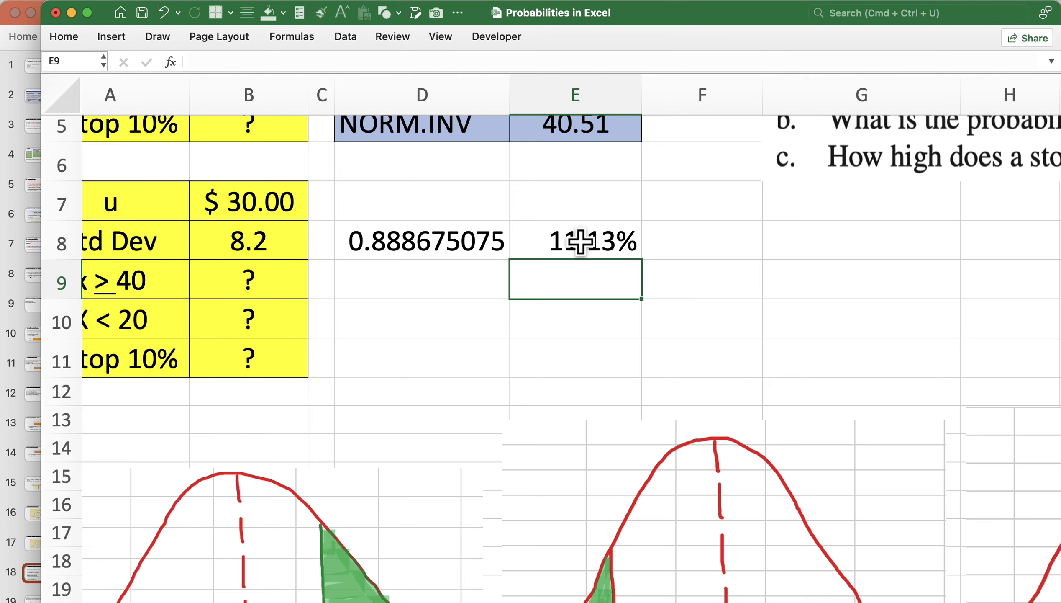
Step: Compare the E8 result with the shaded area above 40 on the curve, and read question b of the problem
scroll(576, 242, down, 3)
scroll(576, 242, left, 1)
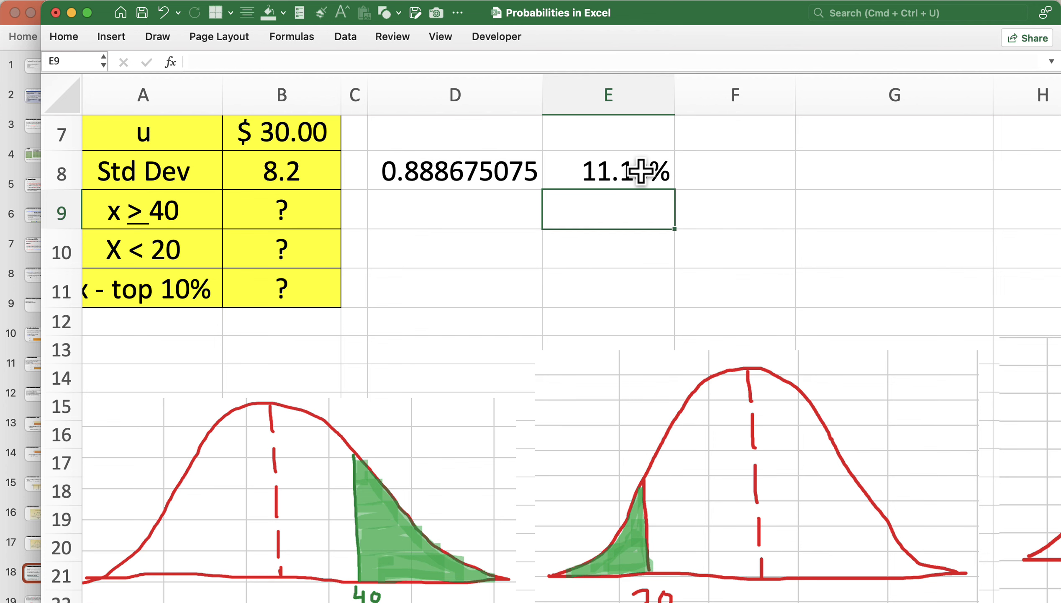
click(623, 169)
scroll(610, 222, up, 5)
scroll(610, 222, right, 6)
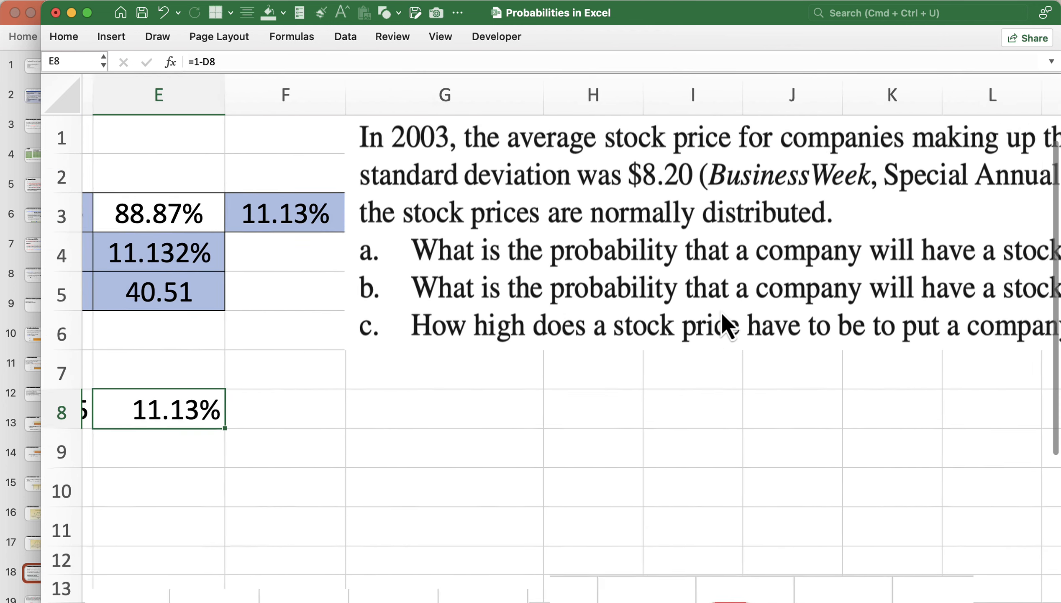
scroll(730, 297, right, 4)
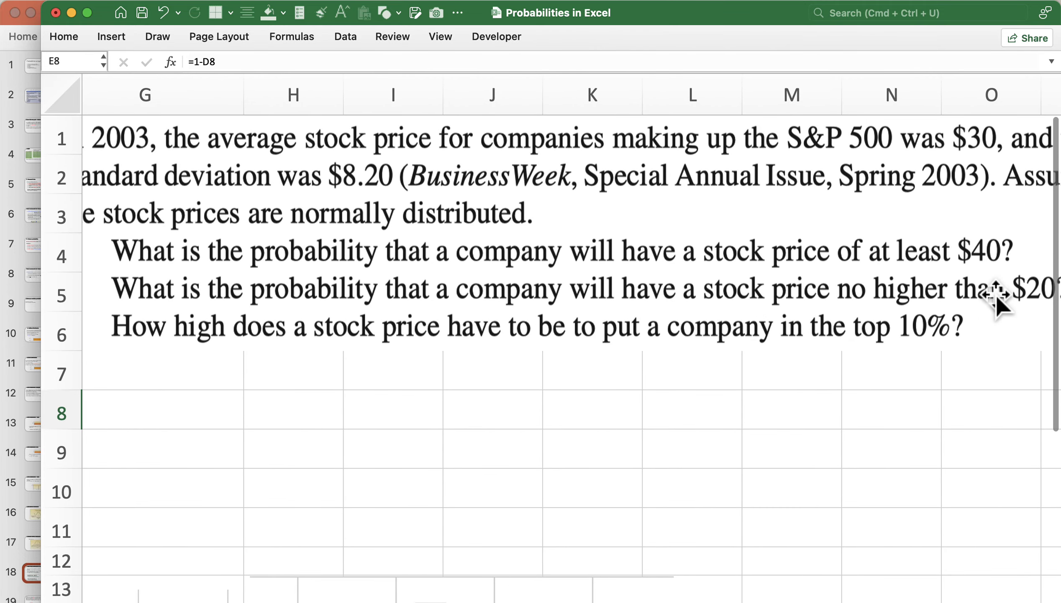
Step: Enter =NORM.DIST(20, 30, 8.2, TRUE) in cell D9 to calculate the probability of a stock price below 20
scroll(433, 287, down, 6)
scroll(434, 287, left, 4)
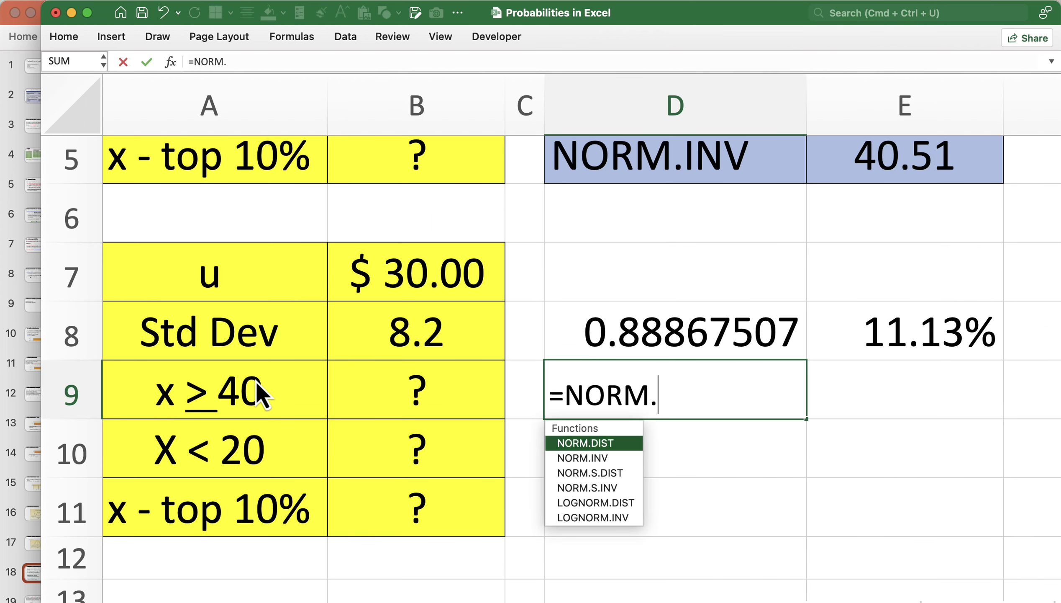
text(DIST()
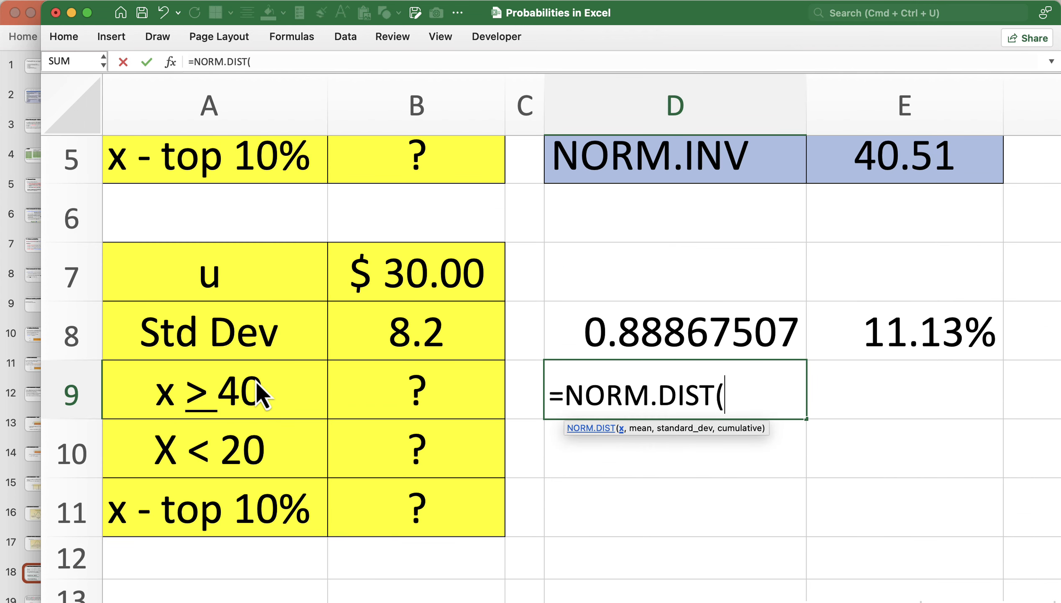
text(20,)
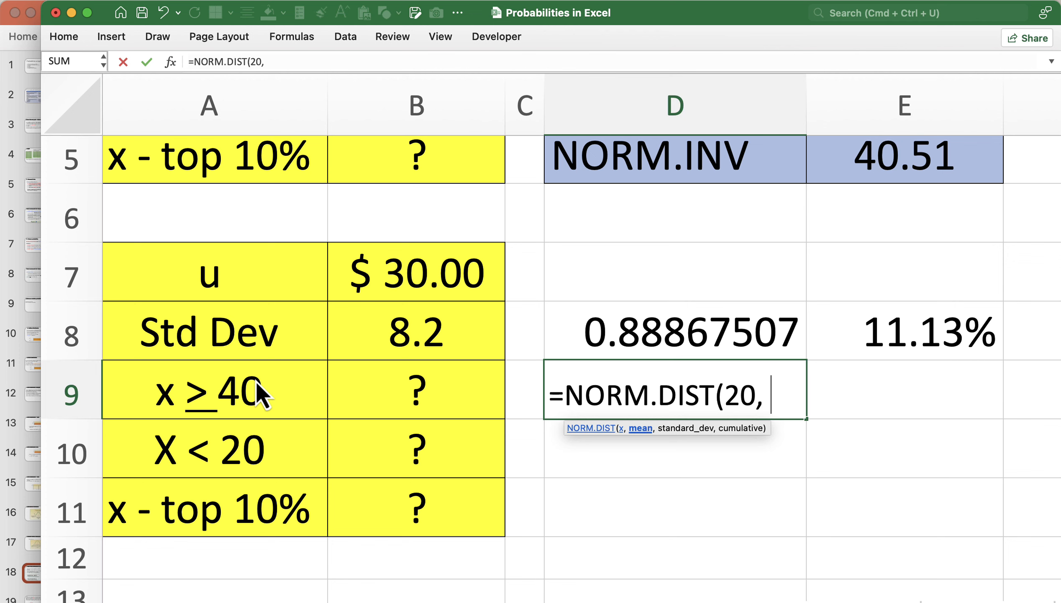
text( 30, 8)
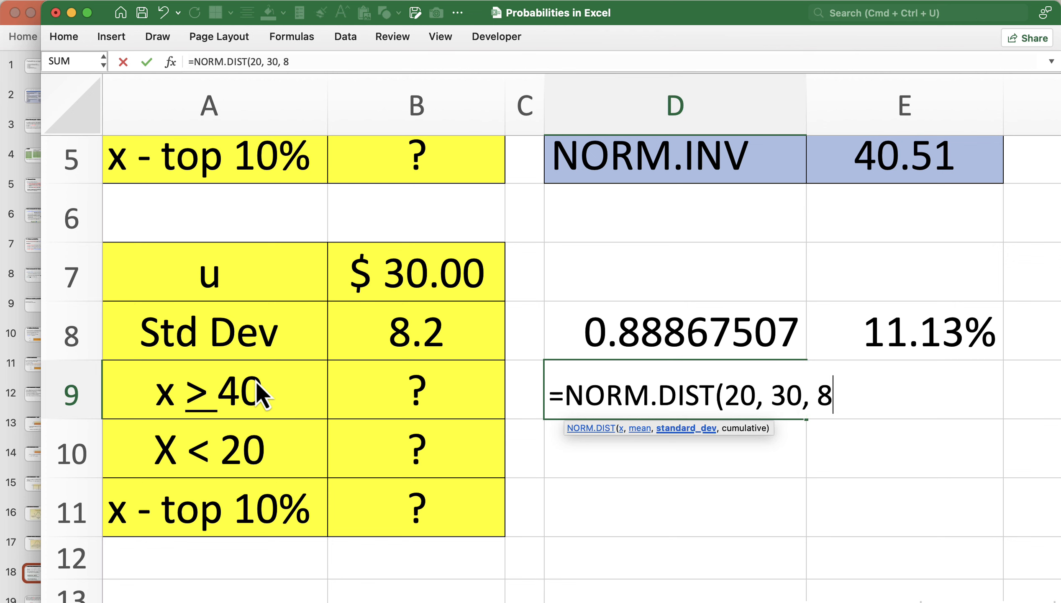
text(.2, )
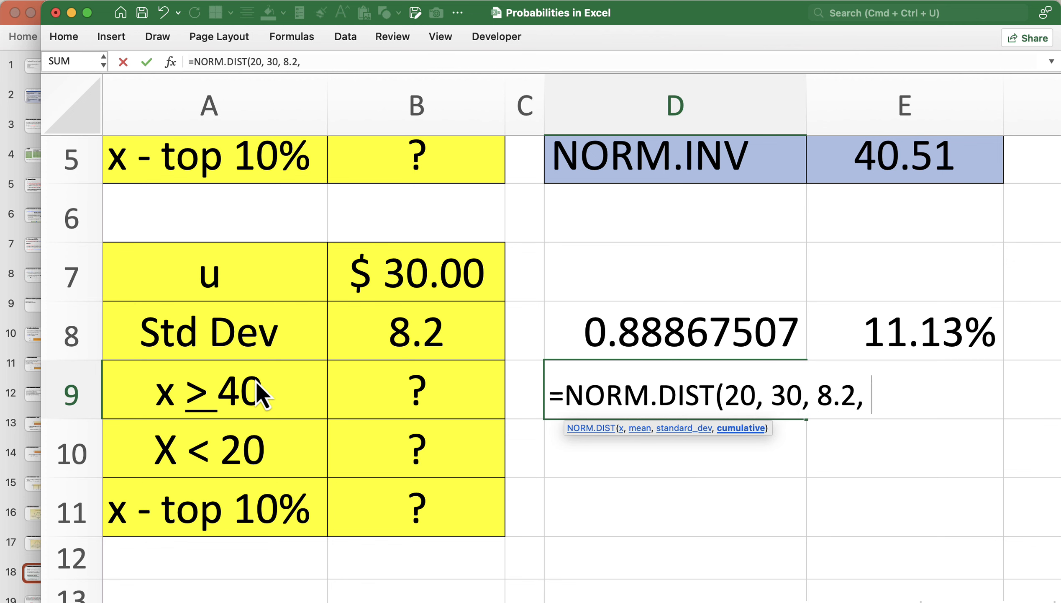
text(t)
key(BackSpace)
text(TRUE))
key(Return)
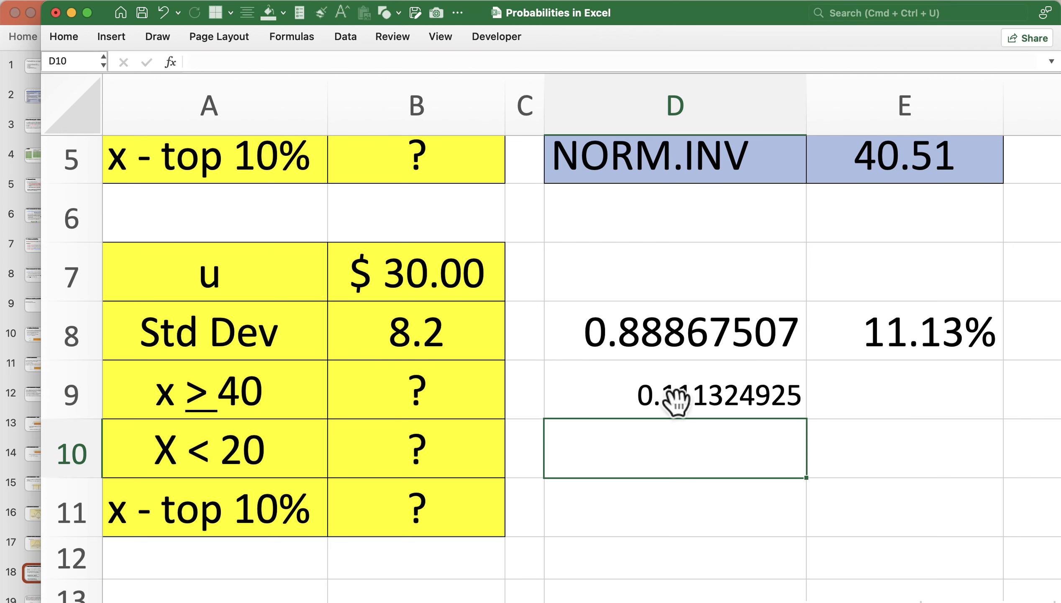
Step: Format the D9 probability as a percentage with one decimal and move the results in D8:E9 down one row beside their labels
click(698, 404)
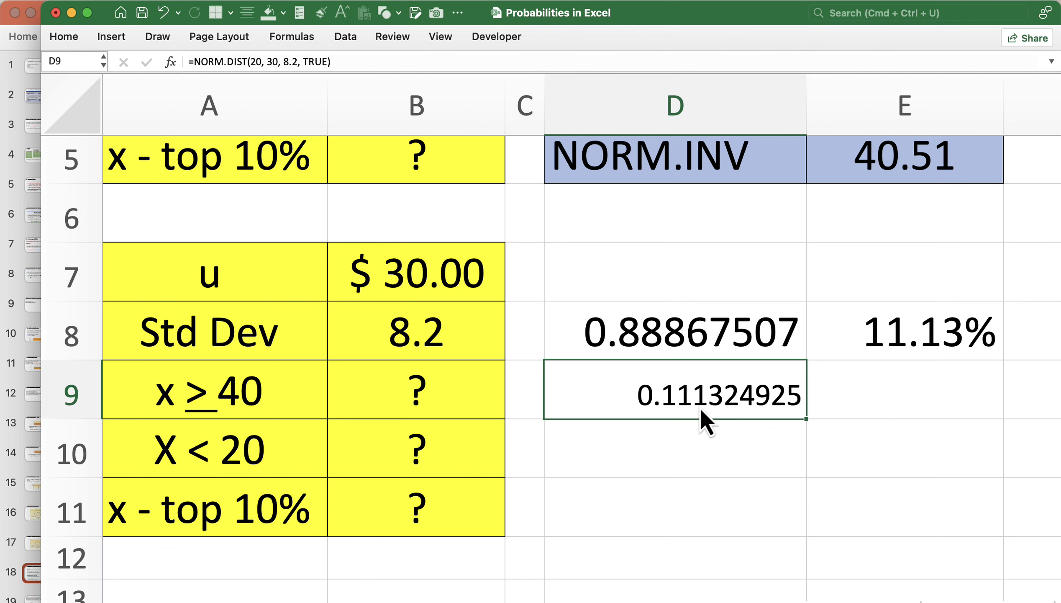
click(66, 38)
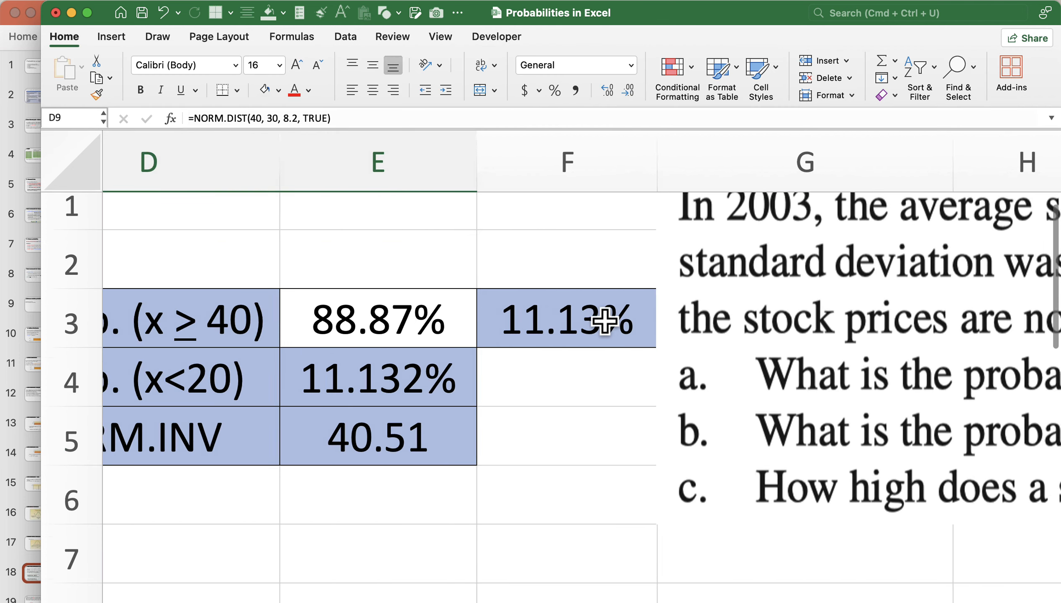
Step: Read question c about the top 10% of stock prices and examine the matching shaded tail on the third curve
scroll(605, 321, right, 10)
scroll(605, 321, down, 1)
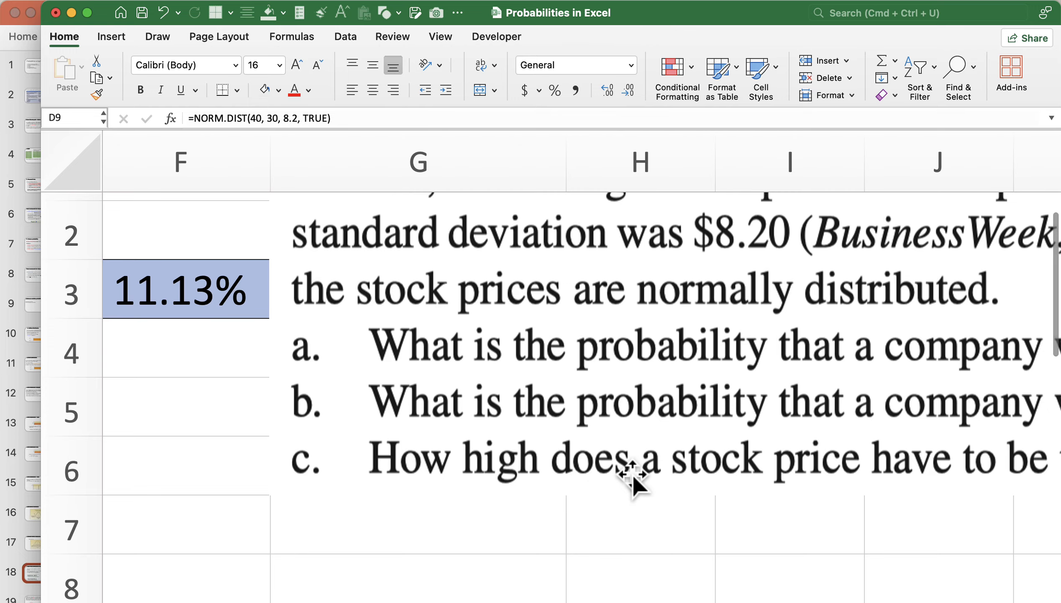
scroll(632, 473, right, 5)
scroll(632, 473, right, 6)
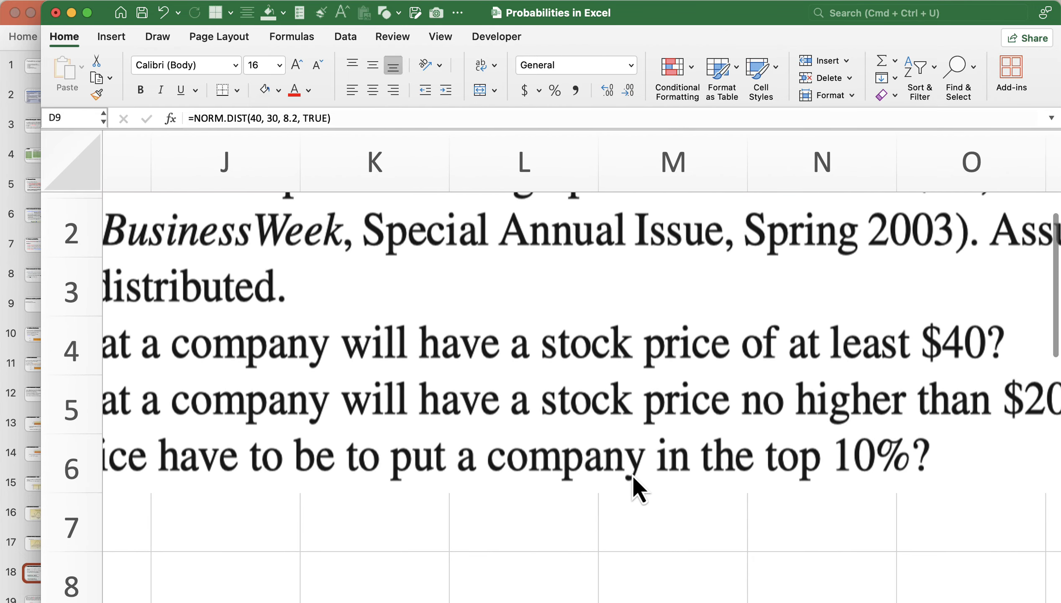
scroll(632, 473, right, 2)
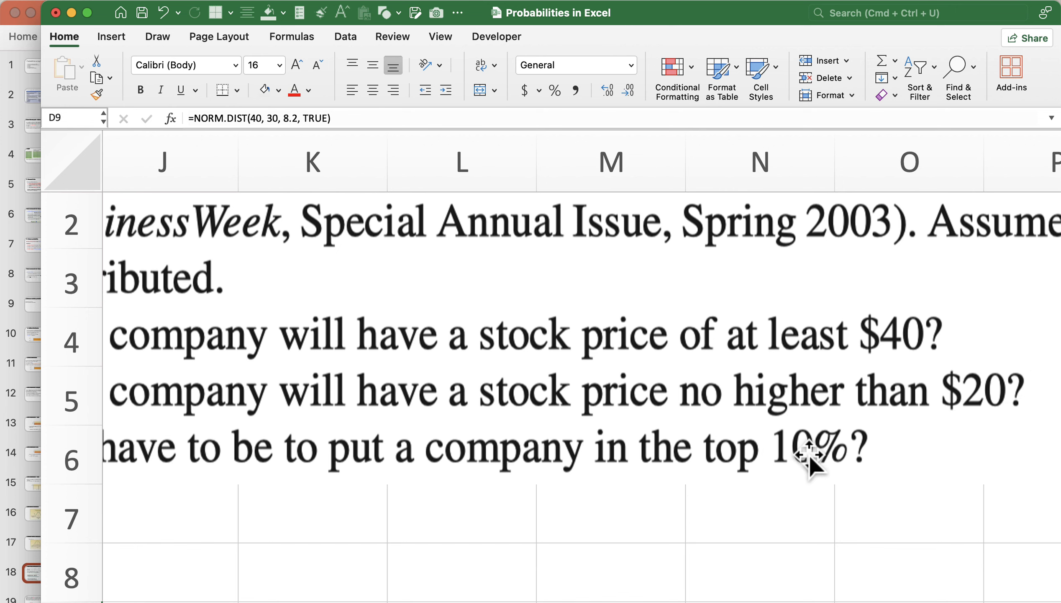
scroll(718, 449, down, 10)
scroll(719, 449, left, 5)
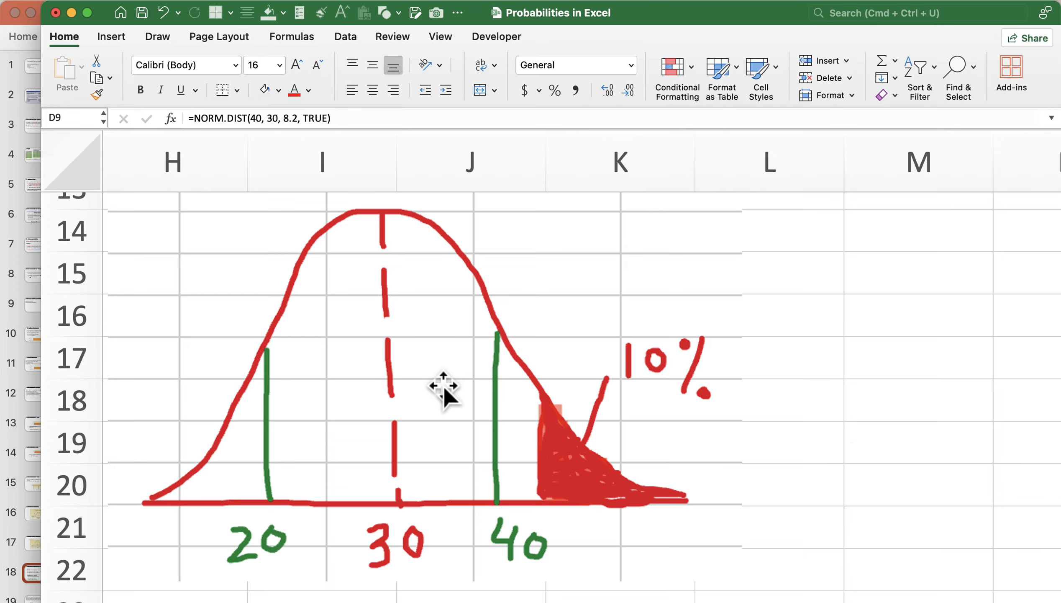
scroll(444, 385, left, 10)
scroll(444, 386, up, 10)
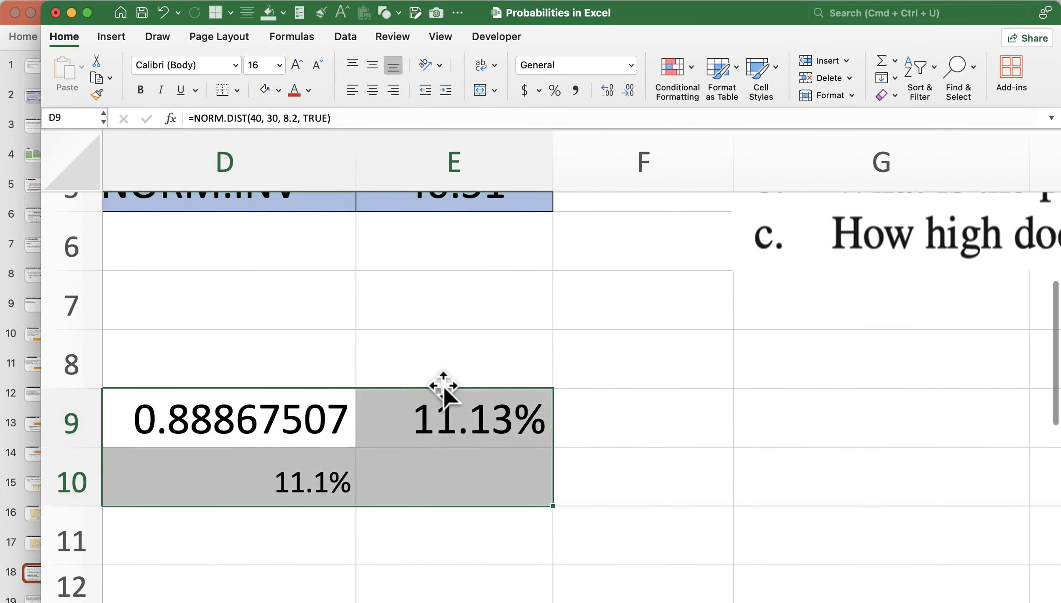
Step: Enter =NORM.INV(0.9, 30, 8.2) in cell D11 to calculate the stock price that marks the top 10%
scroll(443, 386, left, 5)
scroll(445, 391, down, 3)
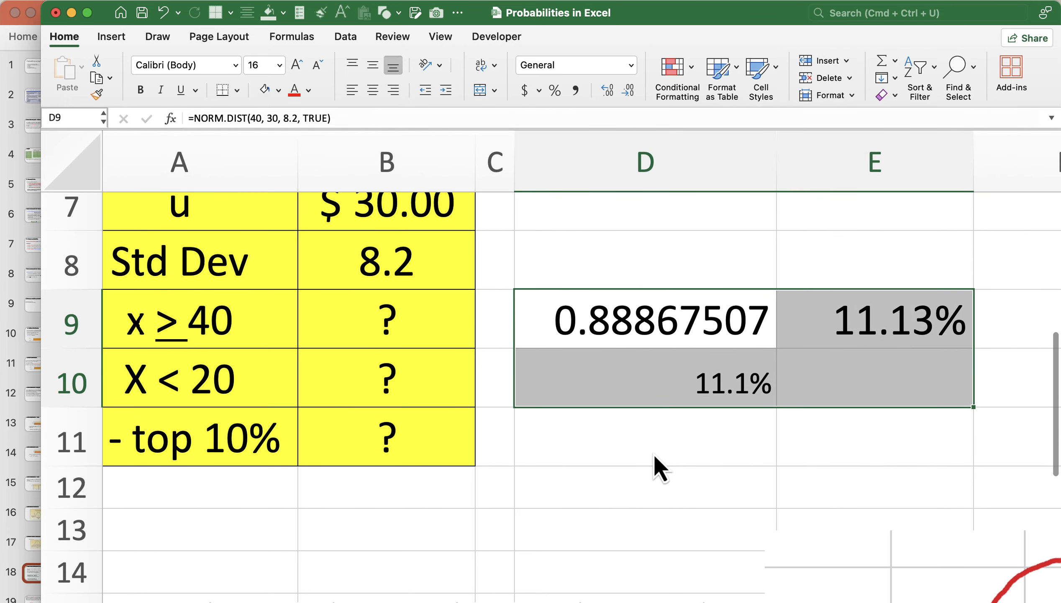
click(659, 440)
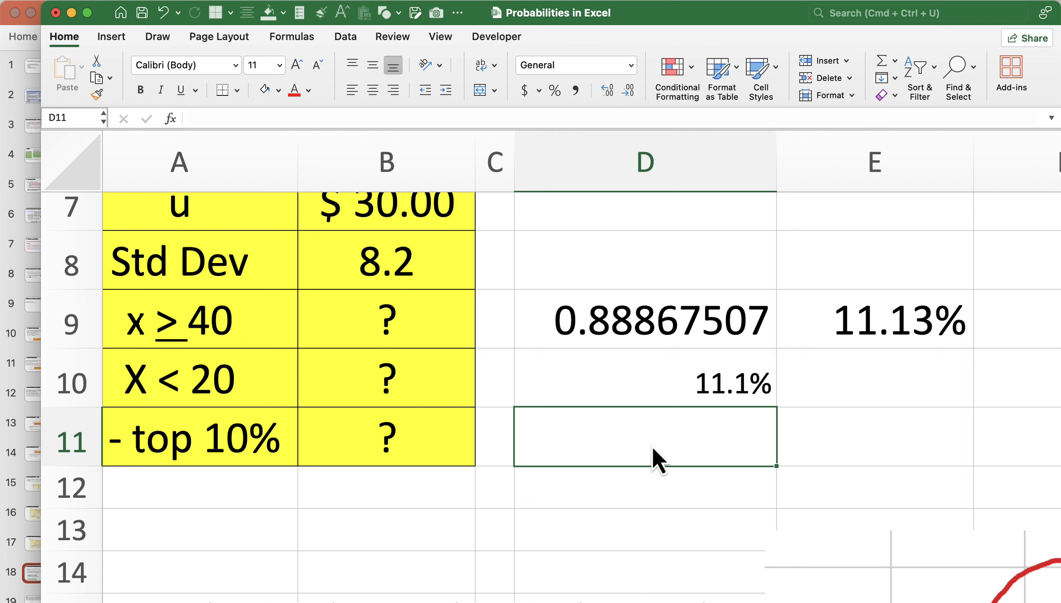
text(=NORM.INV)
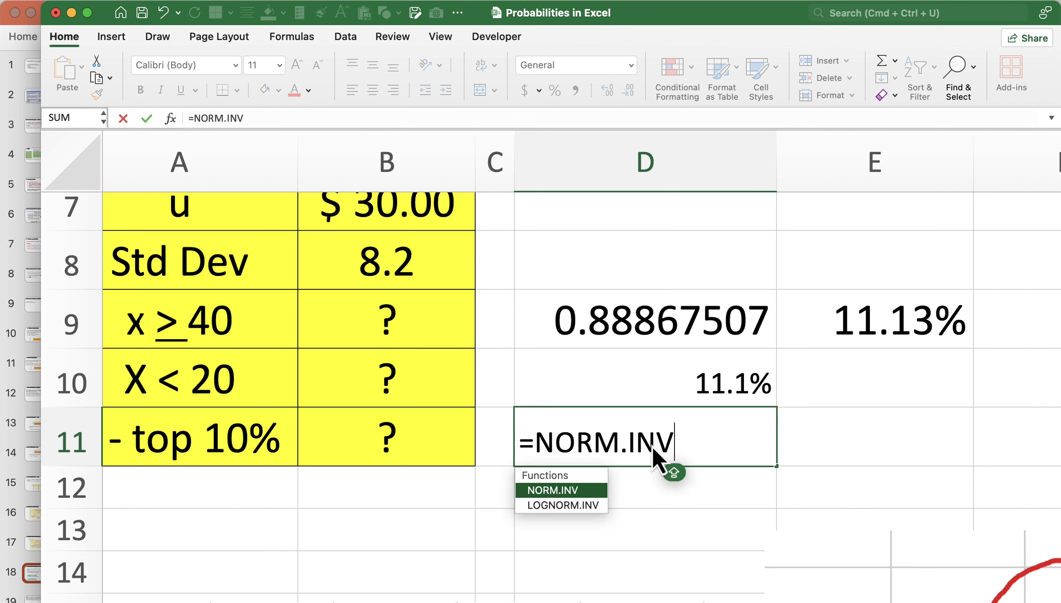
text(()
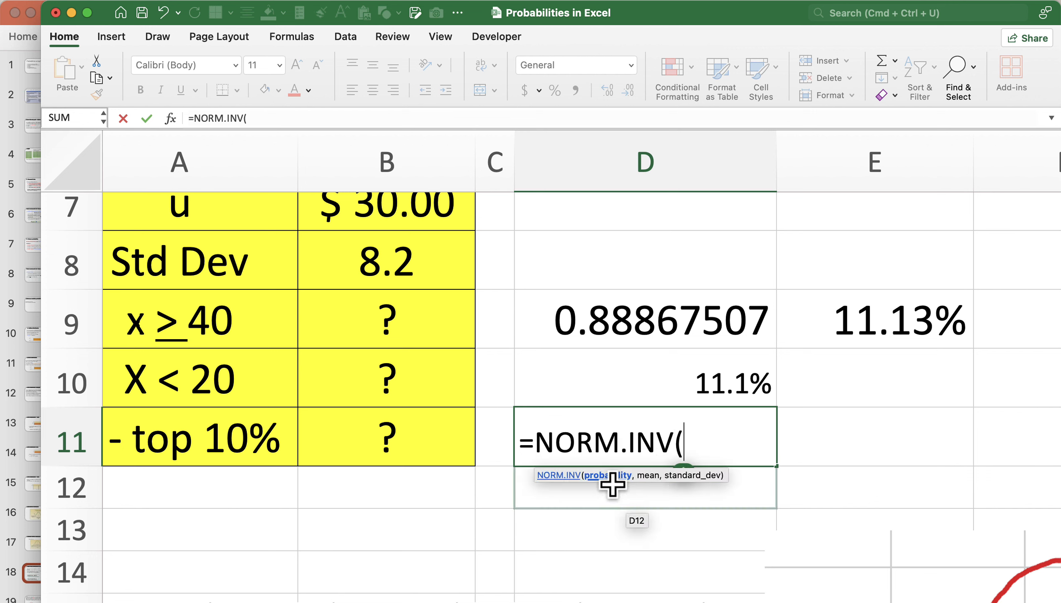
text(0)
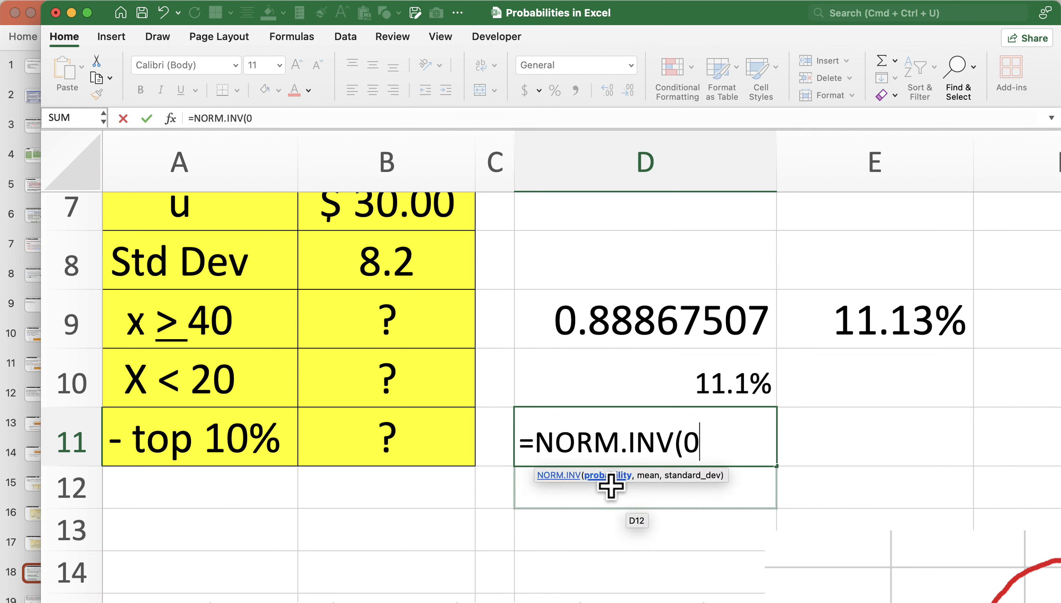
text(.9)
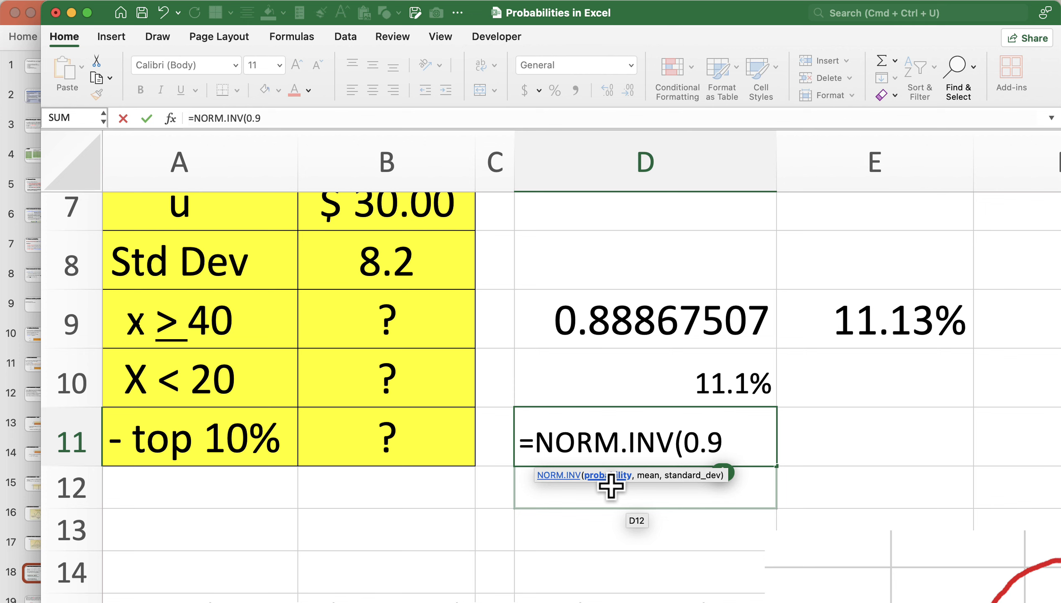
text(, 30, )
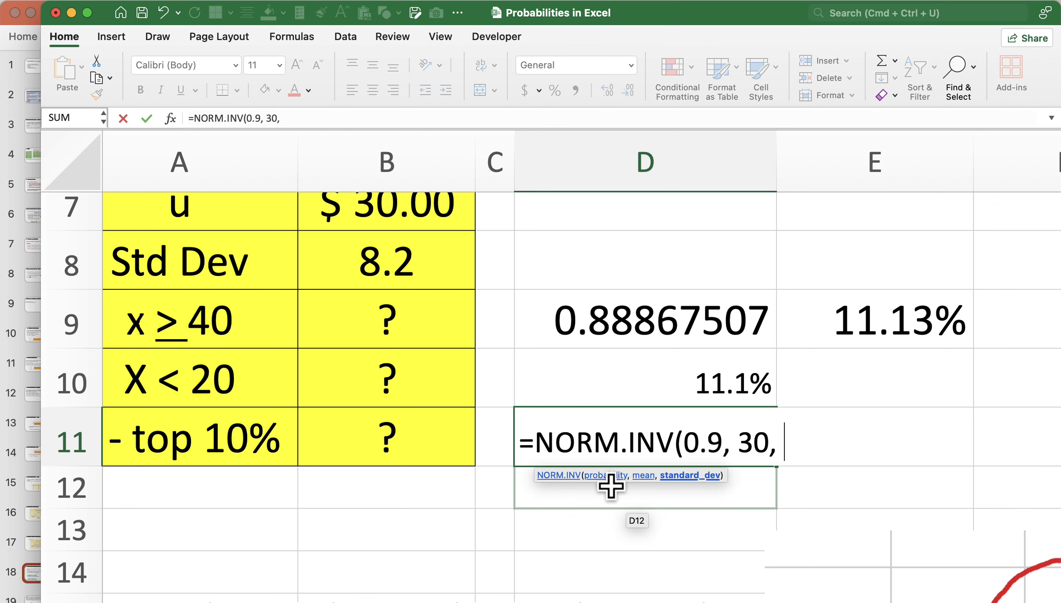
text(8.2))
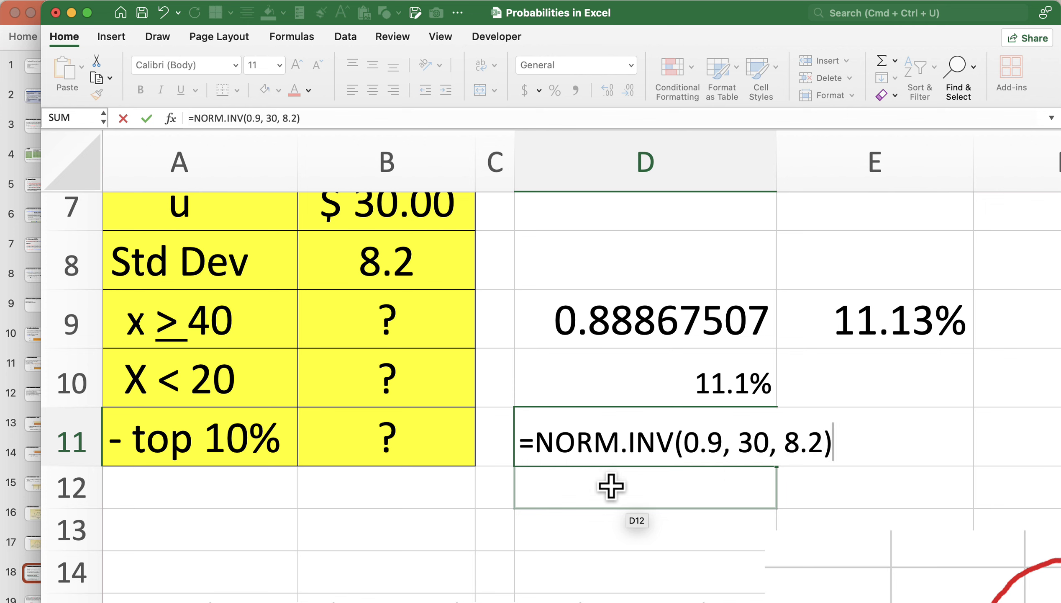
key(Return)
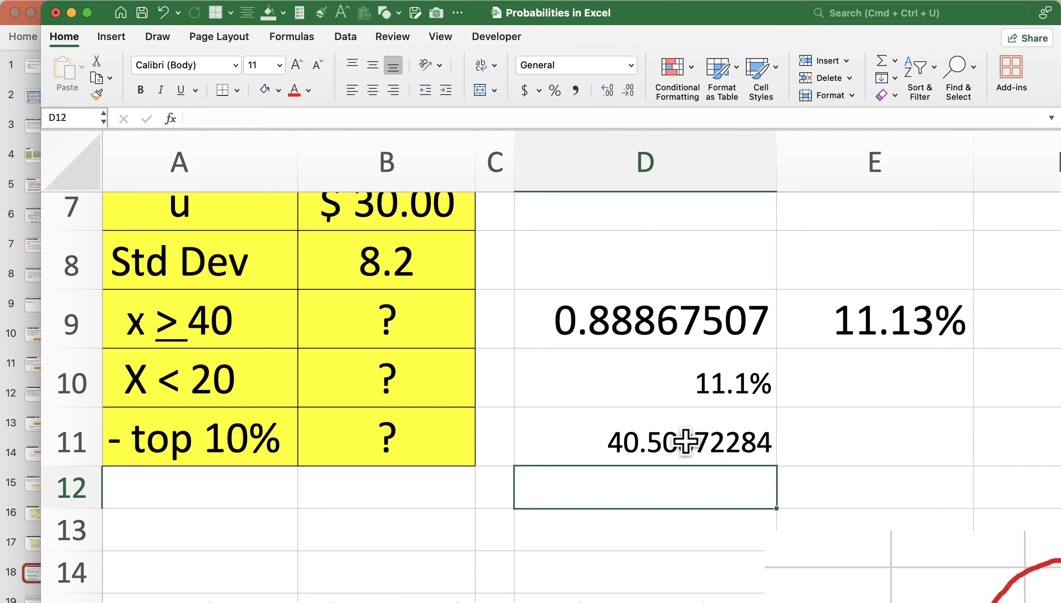
Step: Compare the D11 price with the start of the shaded 10% tail on the third curve
scroll(686, 440, right, 5)
scroll(687, 441, down, 5)
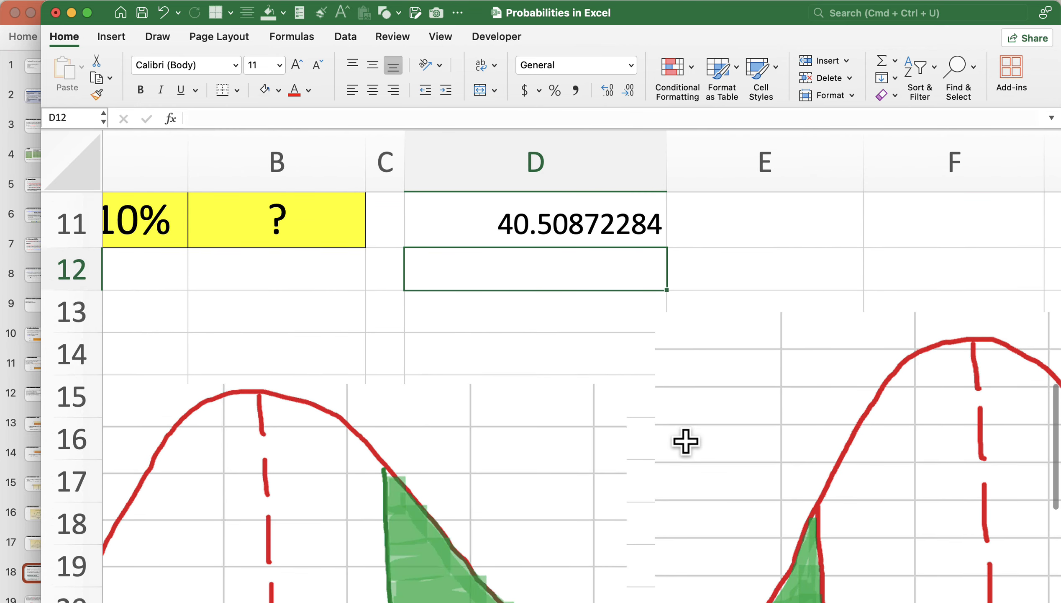
scroll(686, 440, right, 5)
scroll(686, 440, right, 6)
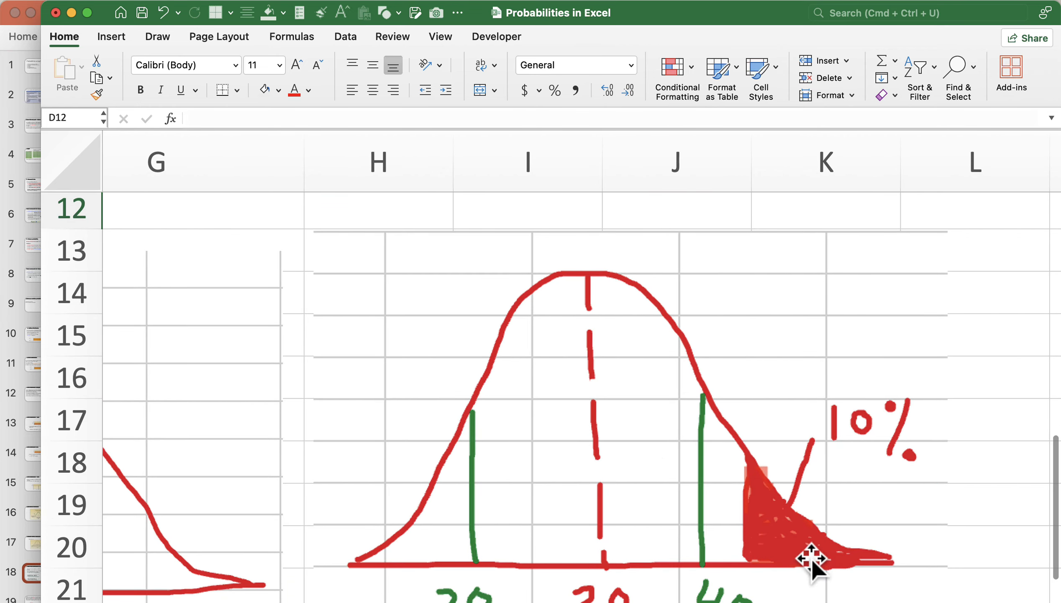
Step: Switch to the General Hospital accounts worksheet, read its three questions, and review the mean, standard deviation and x range in A1:B3
scroll(786, 542, left, 6)
scroll(786, 543, up, 1)
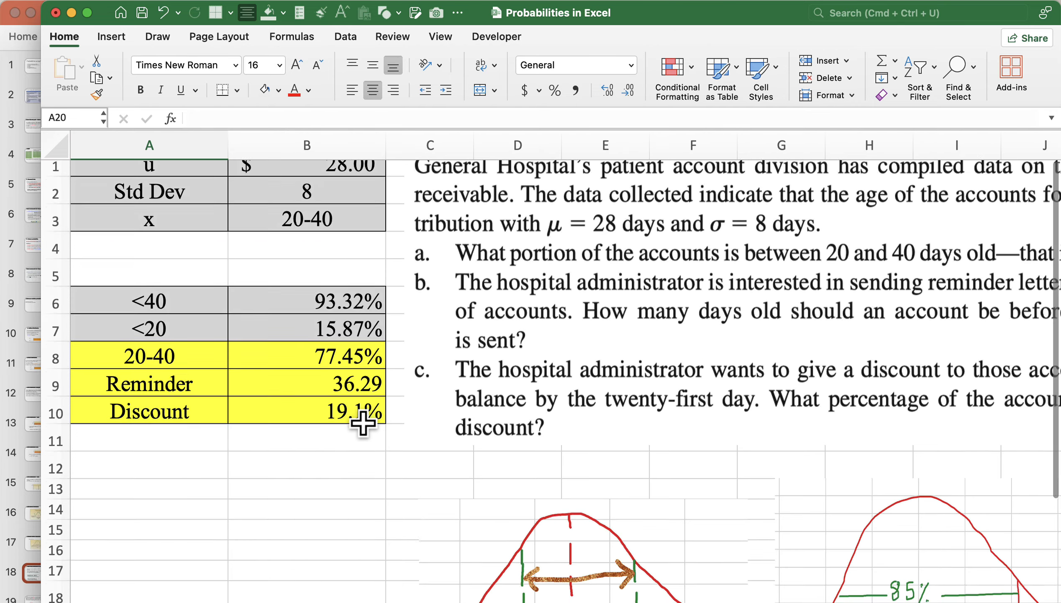
scroll(355, 417, up, 1)
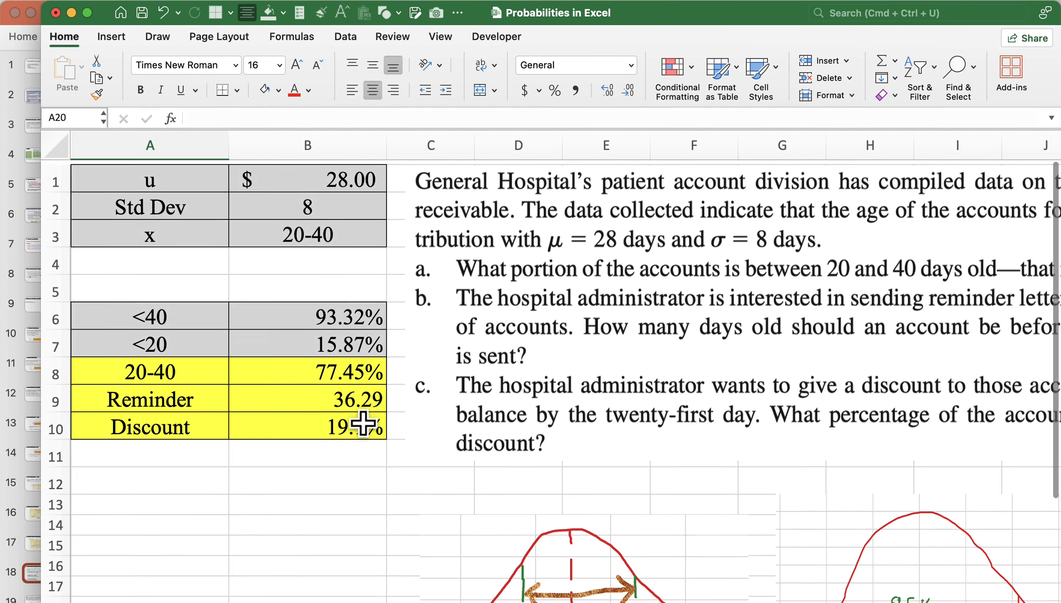
scroll(355, 418, right, 2)
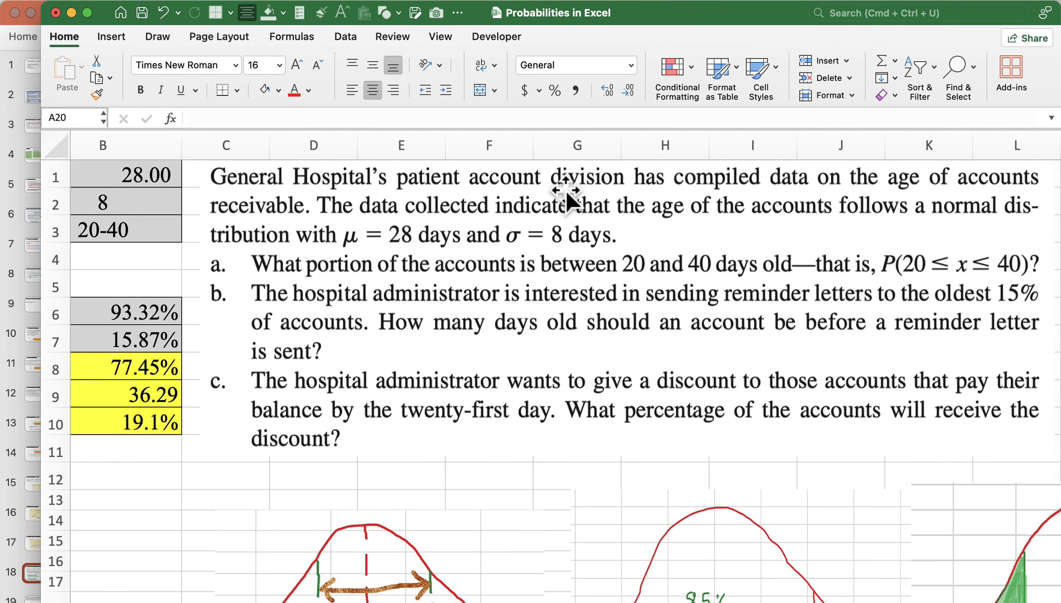
scroll(730, 201, right, 2)
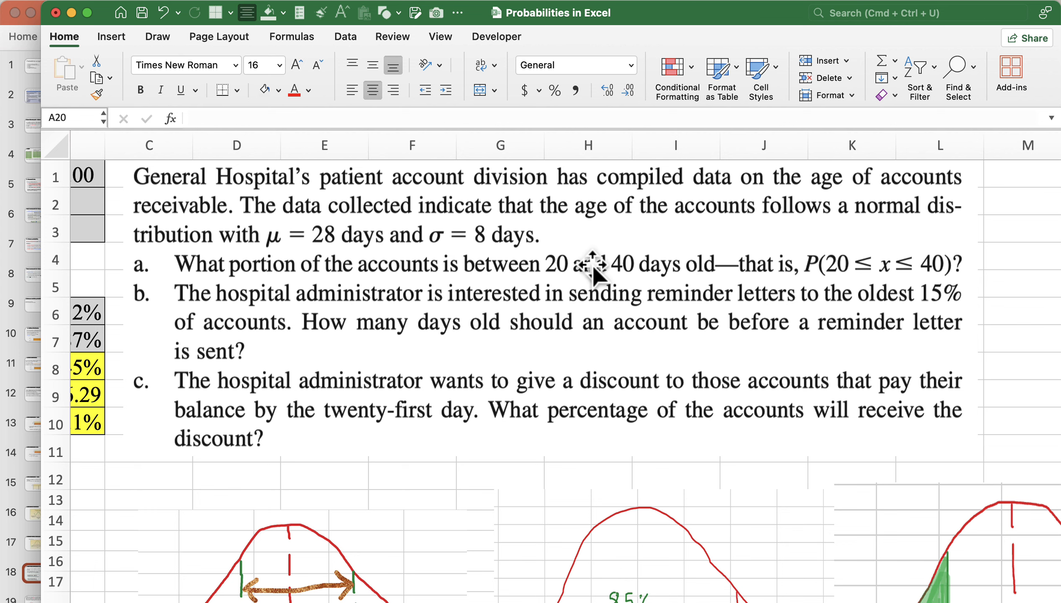
scroll(593, 264, left, 10)
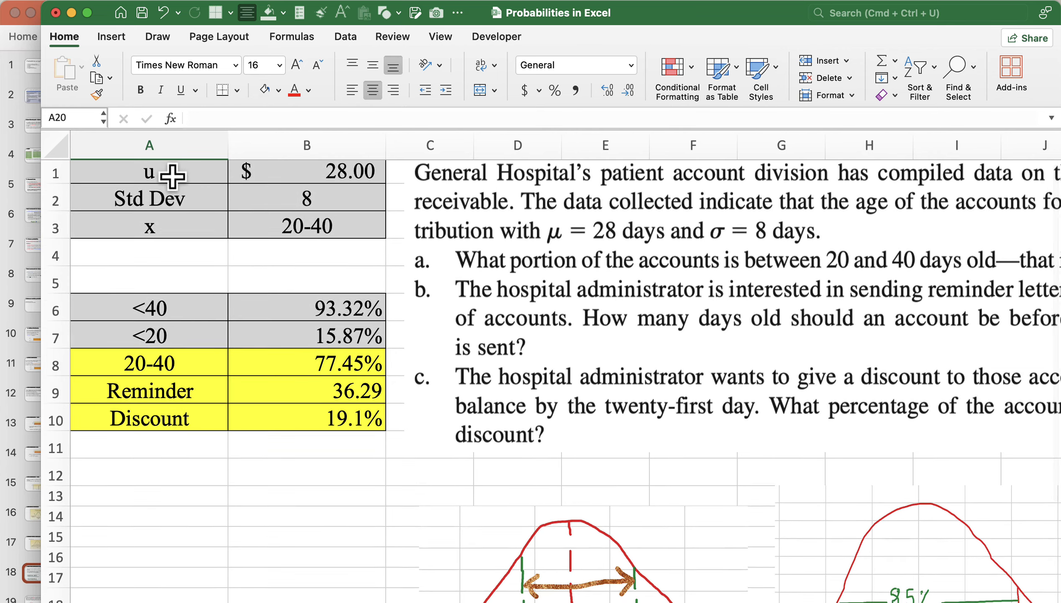
drag(173, 177, 306, 206)
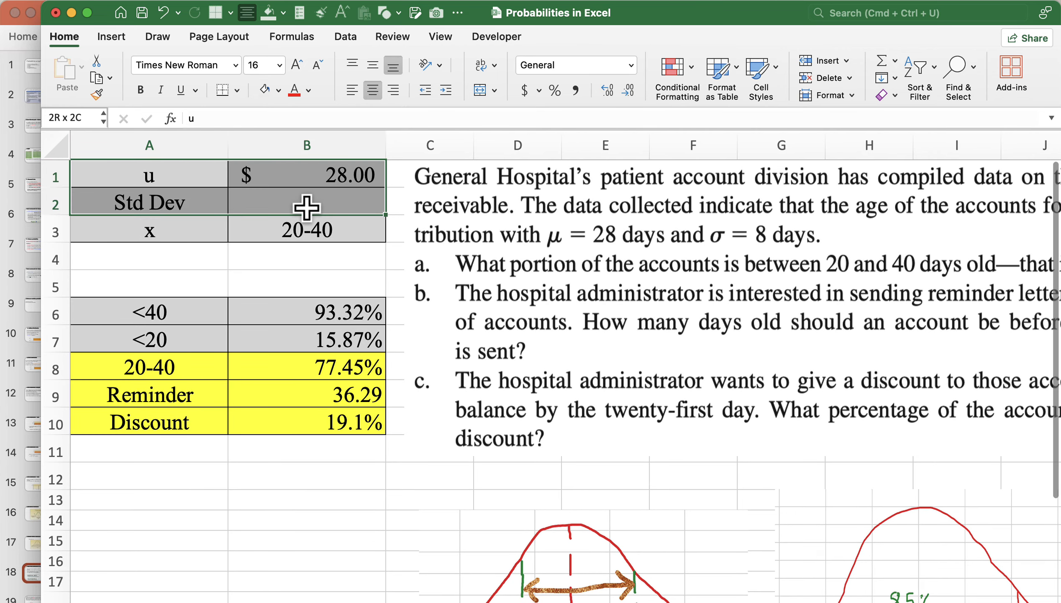
drag(167, 231, 290, 232)
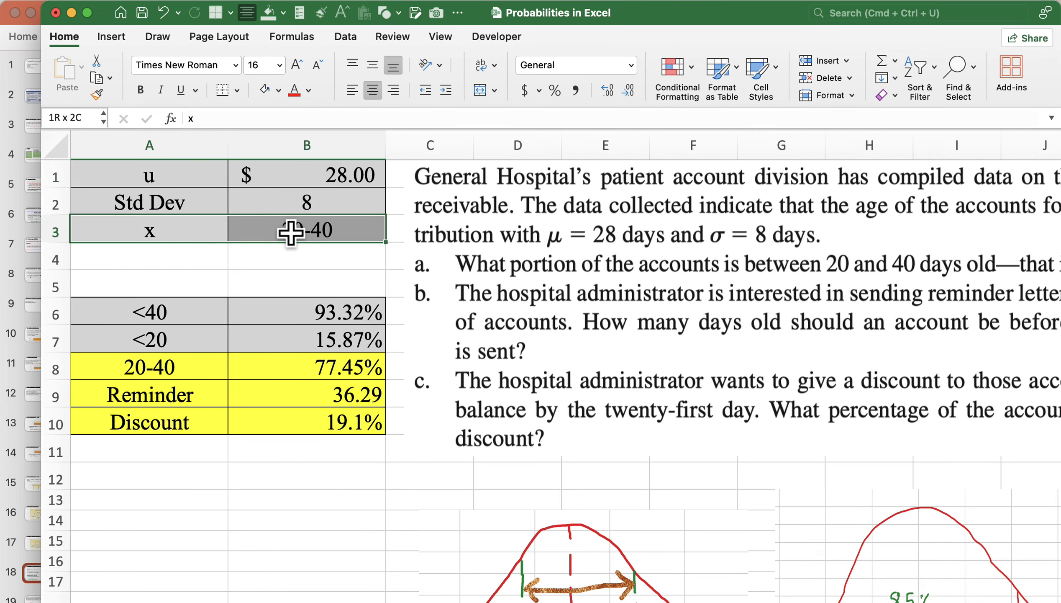